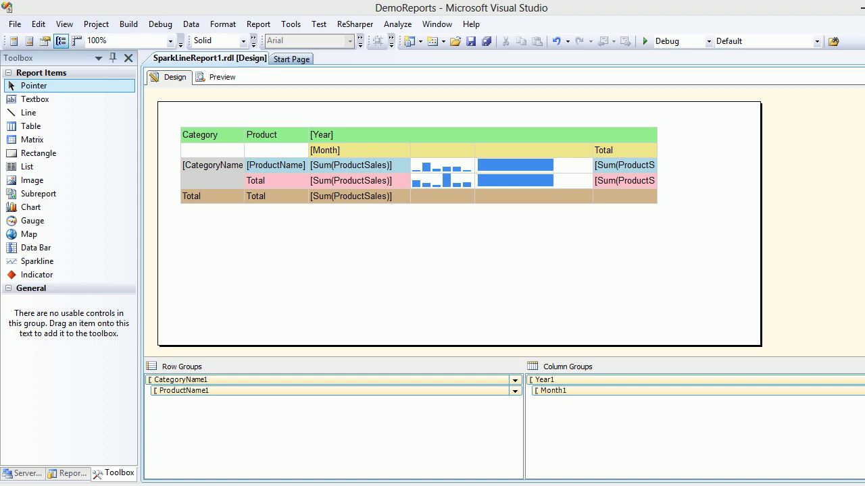
Preview the report and examine the sparkline and data bar columns across the product and category total rows.
click(218, 77)
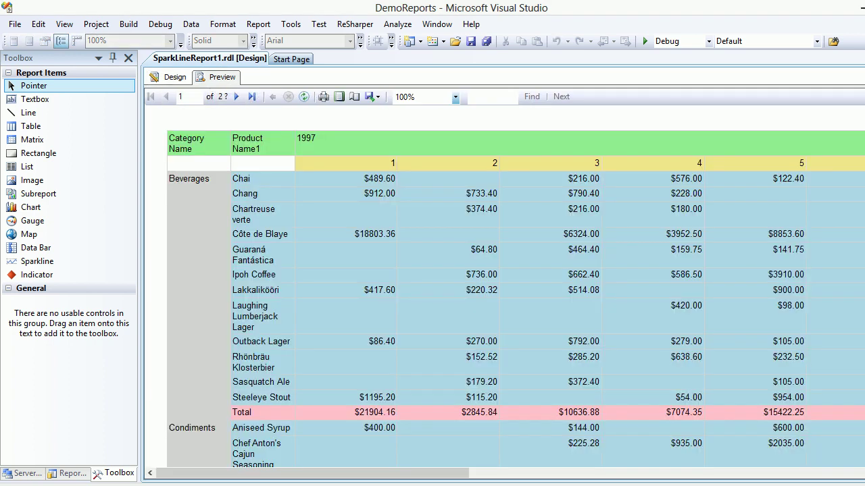
drag(312, 473, 685, 473)
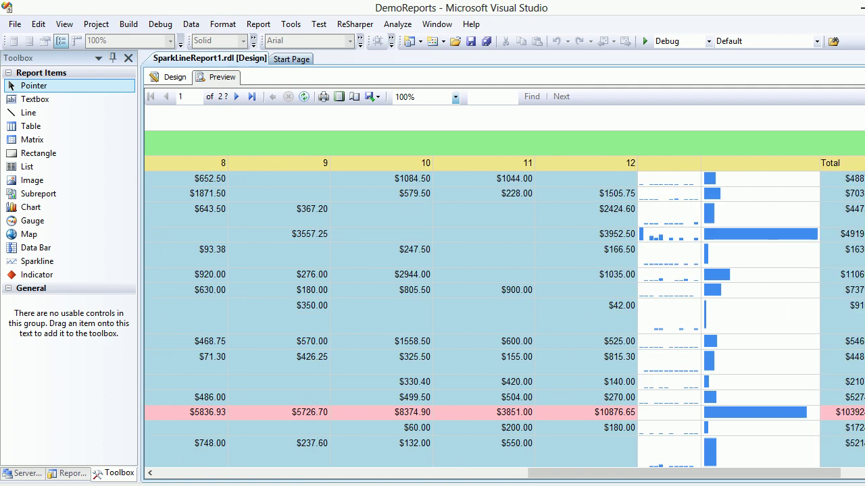
mouse_move(683, 183)
mouse_down()
mouse_move(699, 264)
mouse_move(699, 383)
mouse_up()
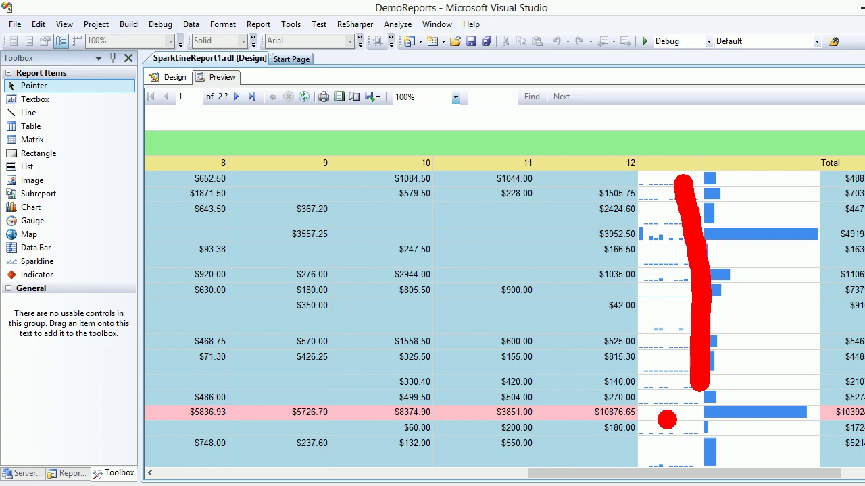
mouse_move(824, 214)
mouse_down()
mouse_move(823, 191)
mouse_move(838, 277)
mouse_move(819, 391)
mouse_up()
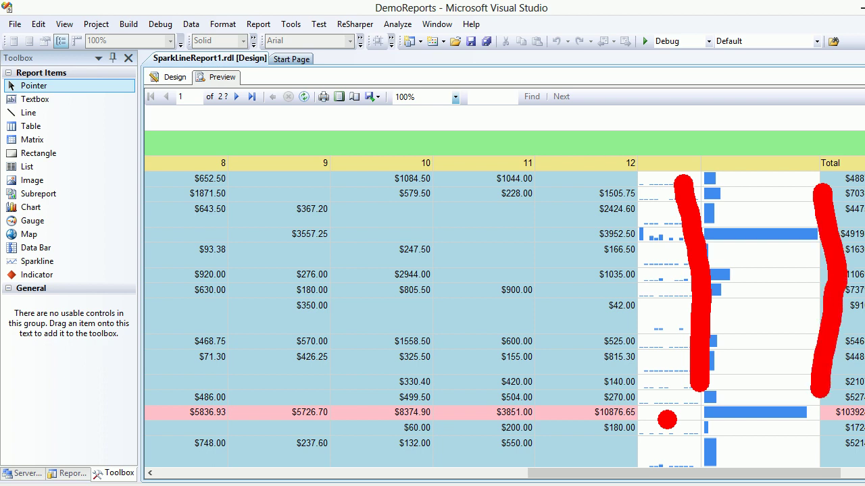
key(Escape)
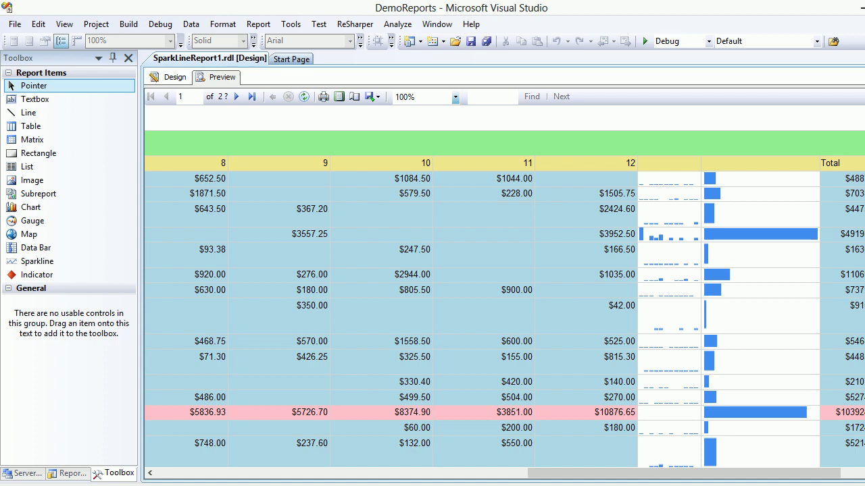
scroll(505, 287, down, 10)
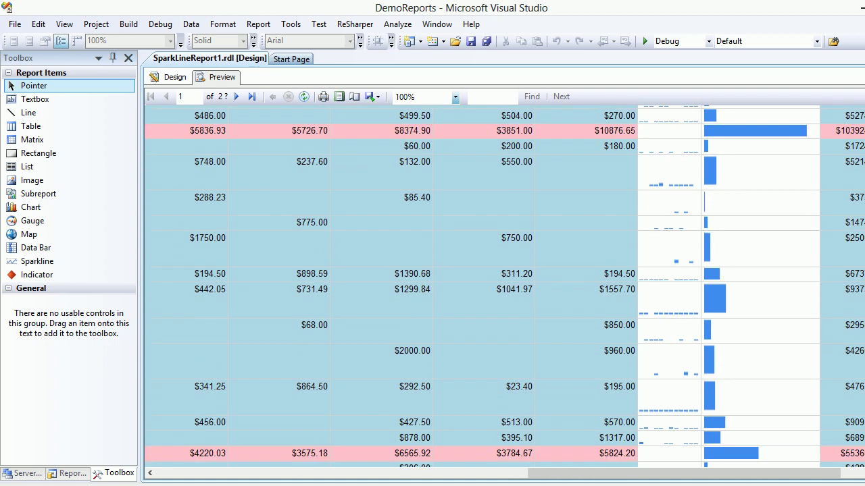
scroll(505, 286, down, 1)
scroll(505, 286, down, 1)
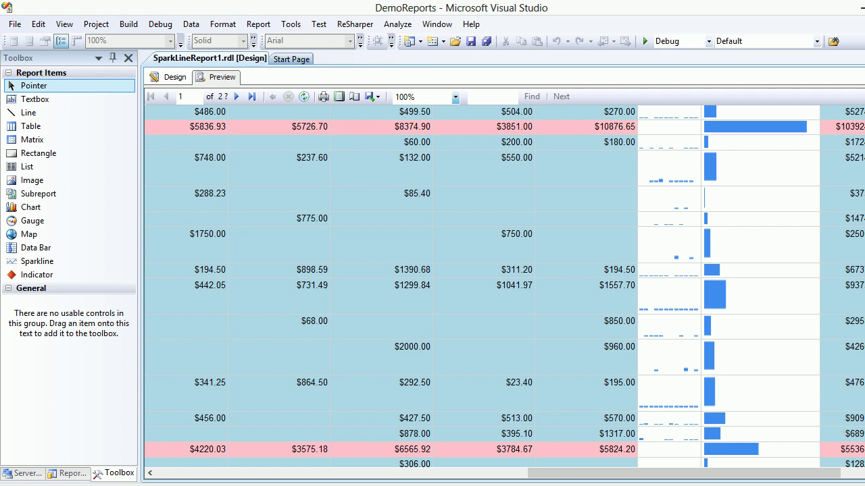
scroll(481, 284, down, 10)
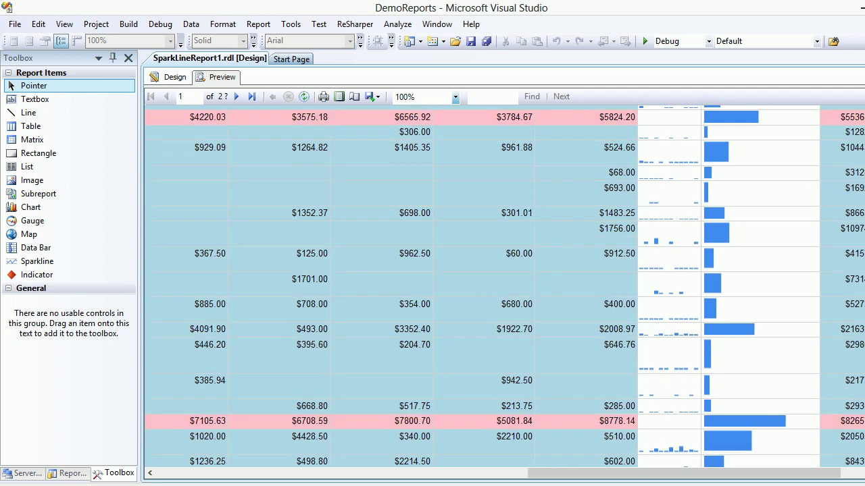
scroll(509, 287, up, 1)
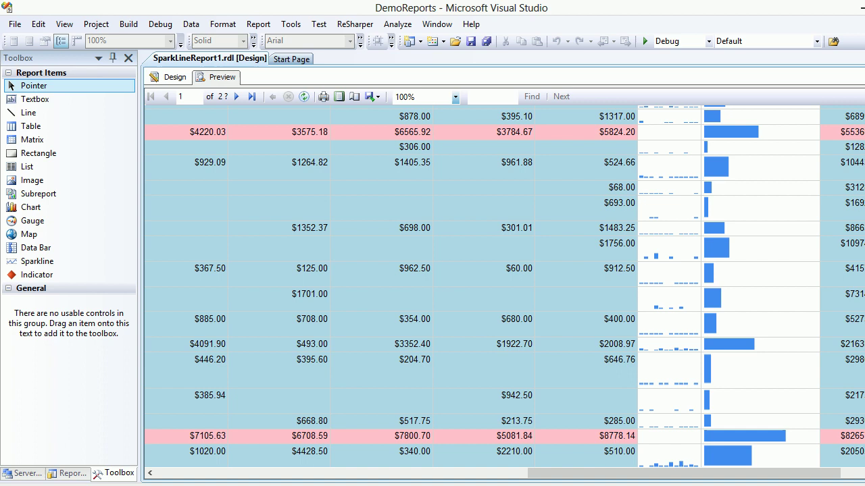
scroll(527, 286, down, 1)
scroll(482, 286, up, 1)
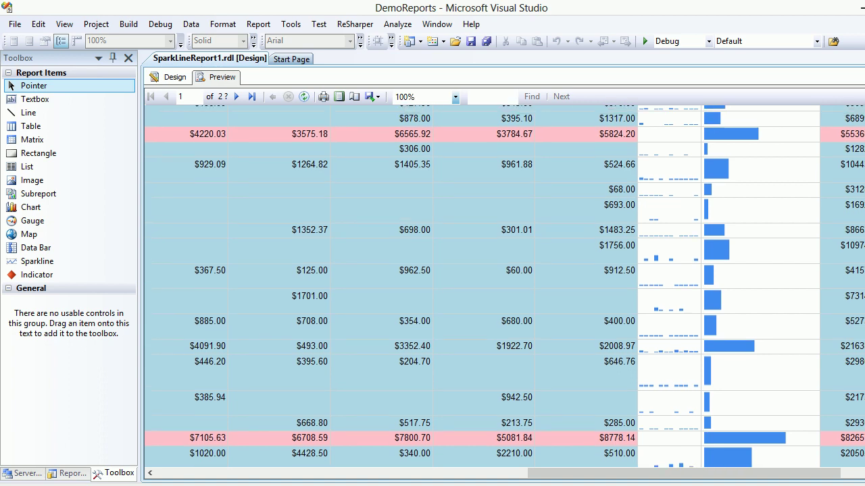
scroll(504, 286, up, 10)
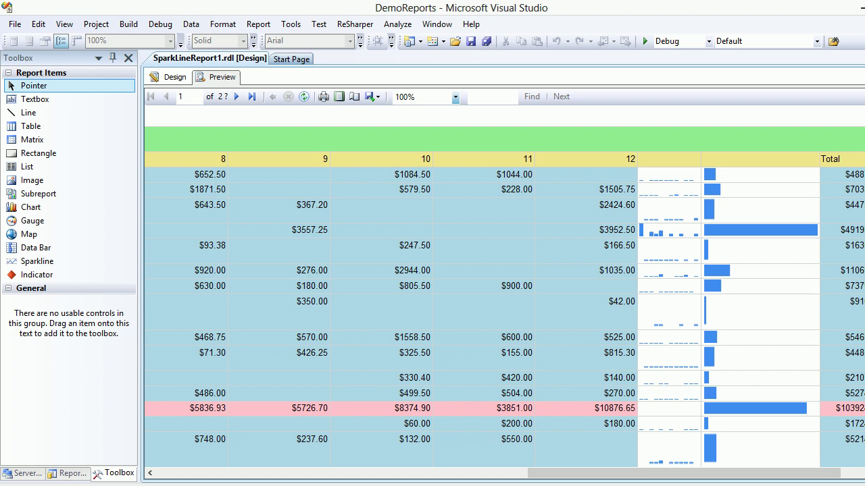
Return to the report design and show data labels on the data bar in the category Total row.
click(169, 77)
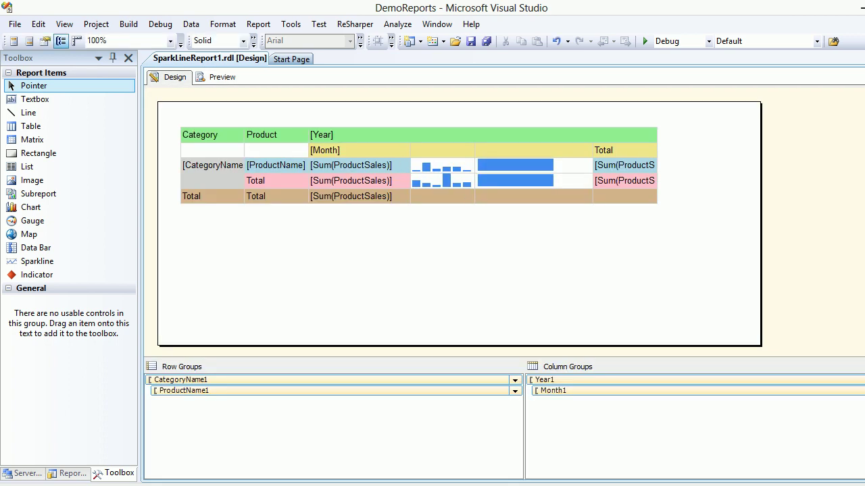
click(585, 187)
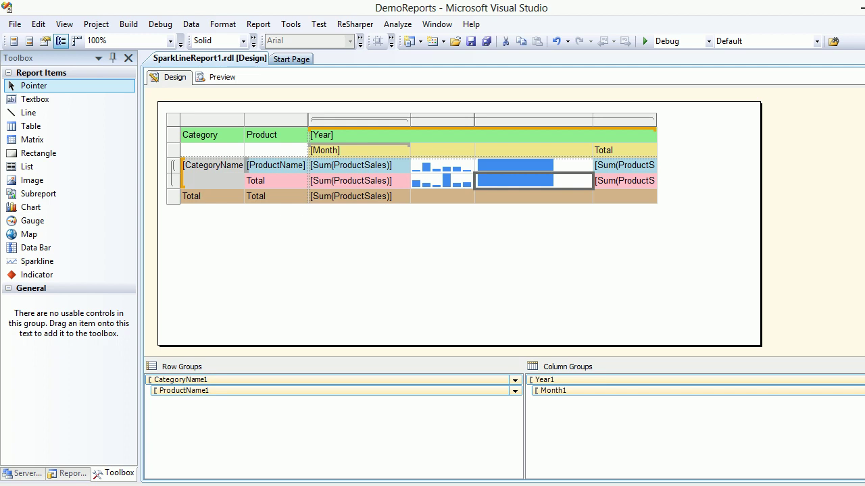
click(534, 181)
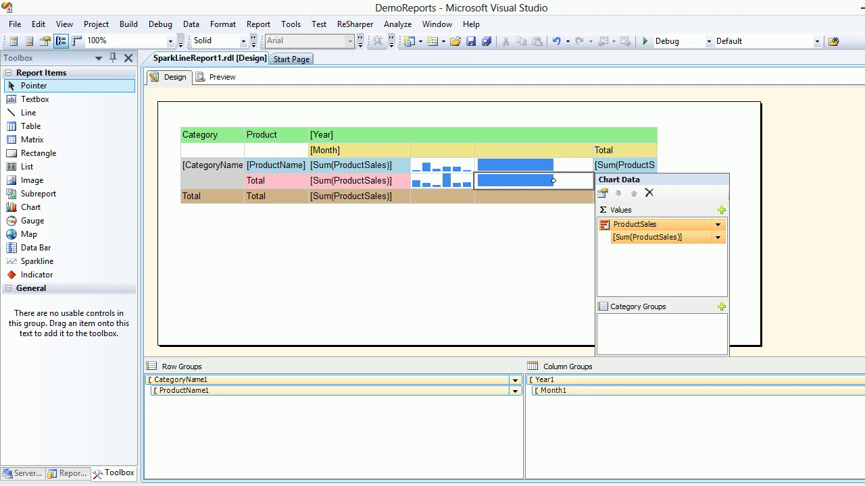
key(Escape)
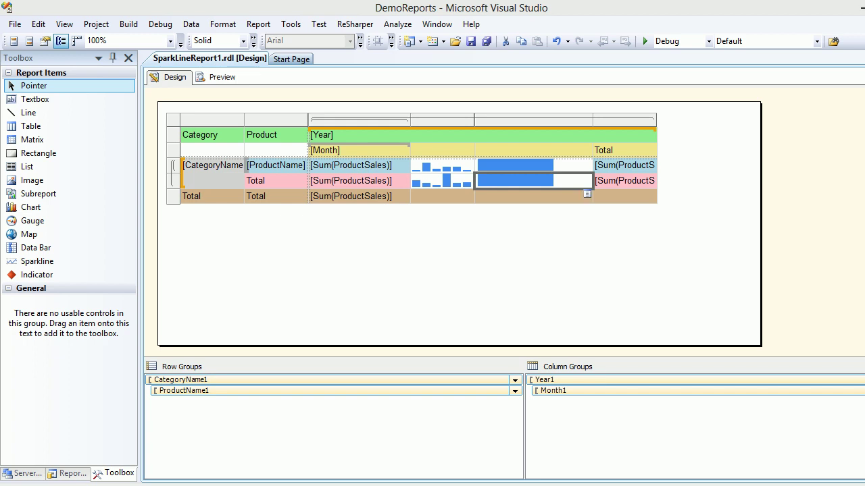
click(554, 180)
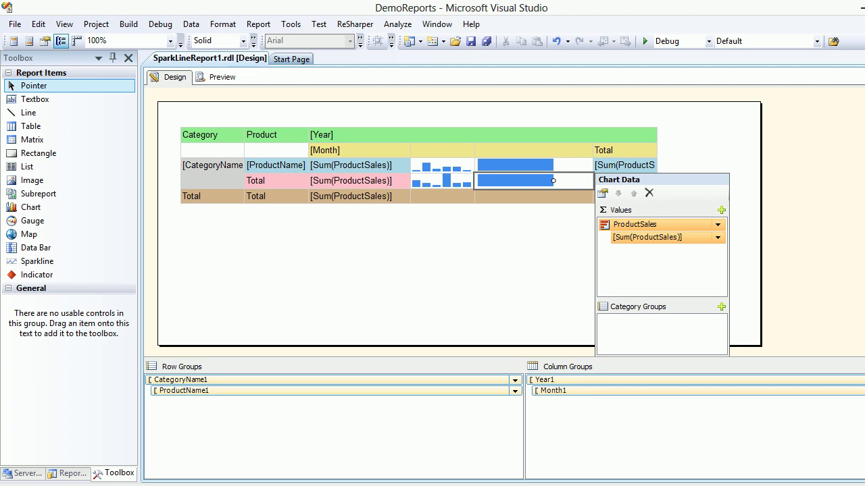
key(Escape)
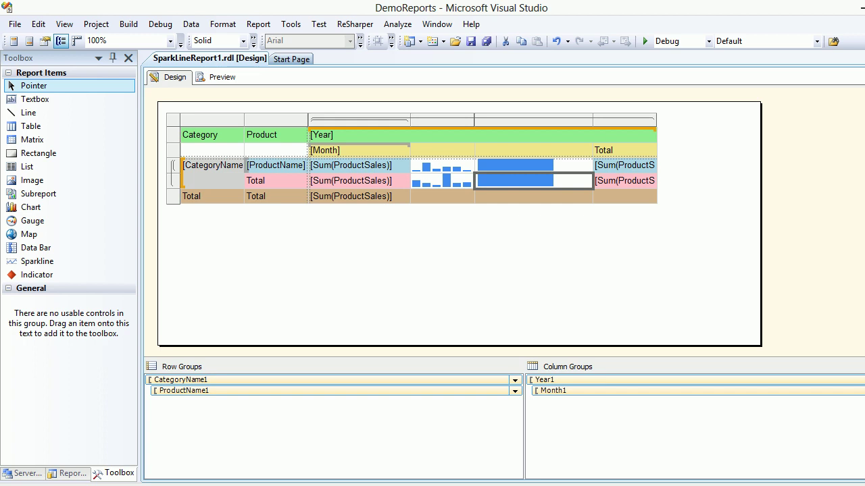
click(553, 180)
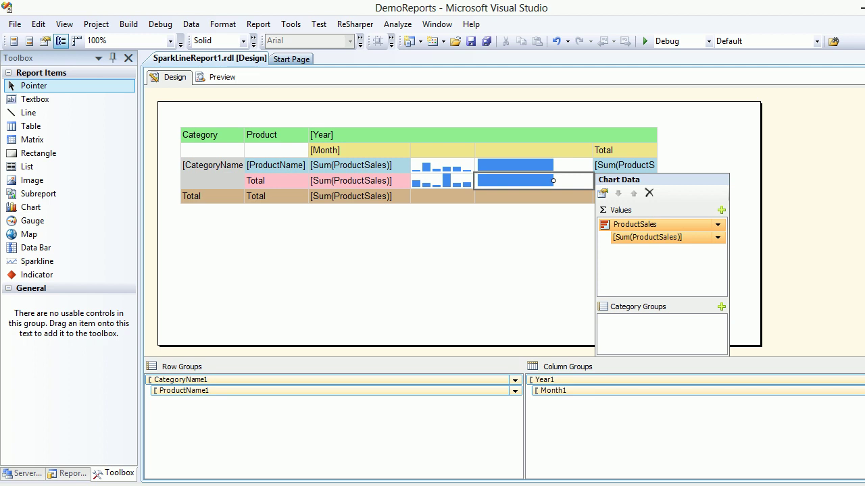
right_click(518, 180)
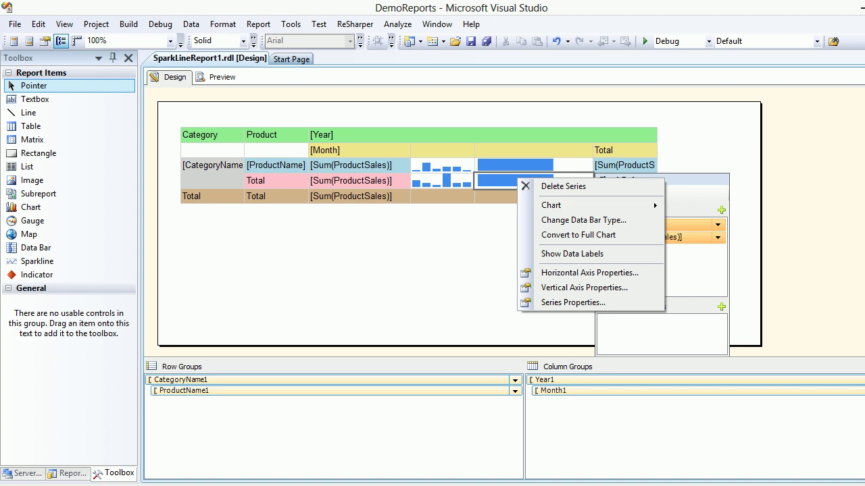
click(572, 253)
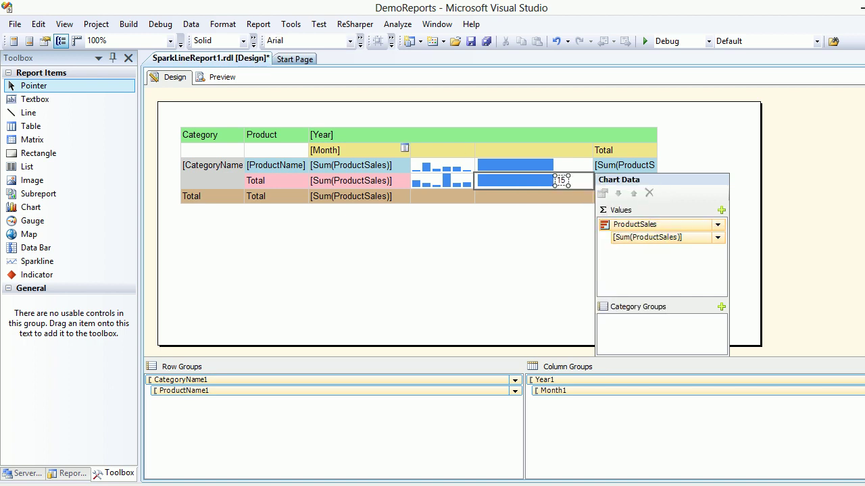
Save the report and preview it to check the data bar labels in the category total rows.
click(217, 77)
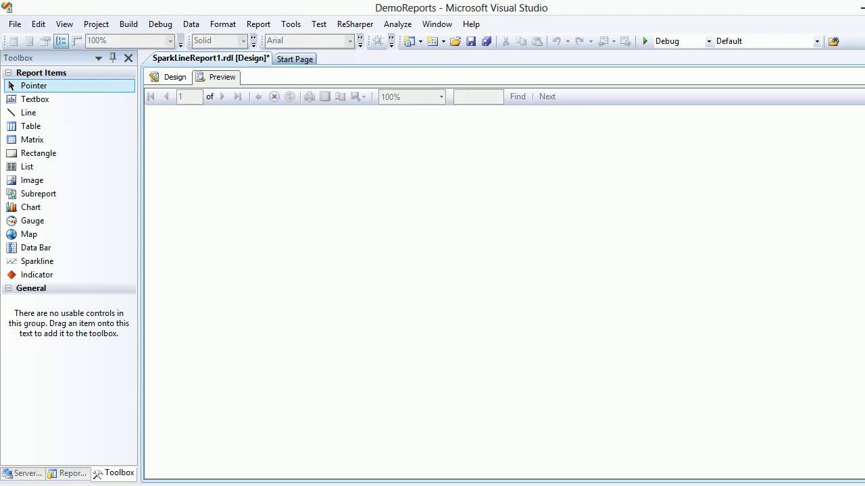
key(ctrl+s)
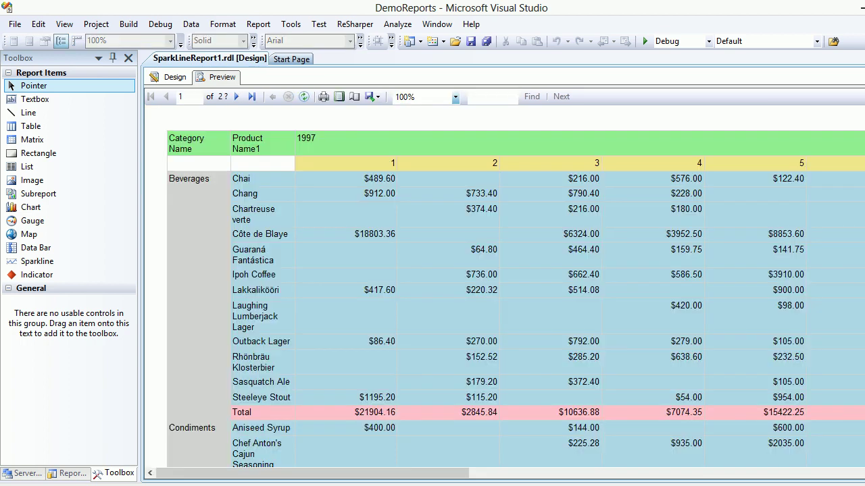
drag(312, 473, 723, 473)
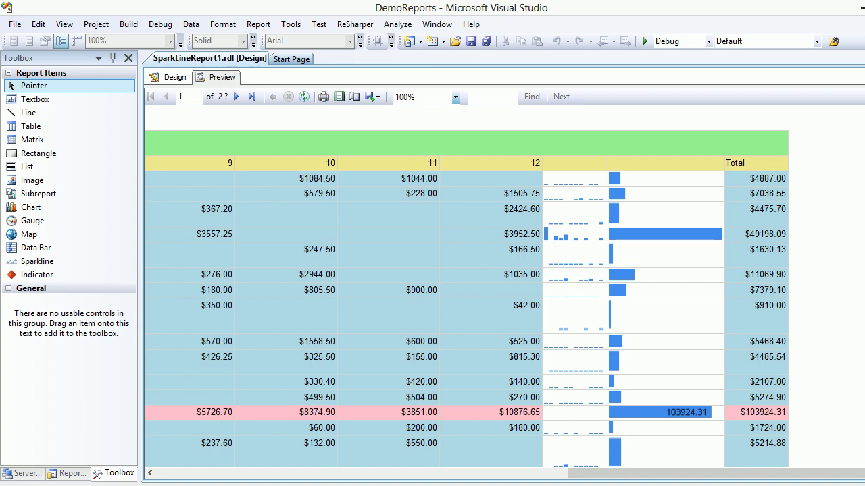
scroll(466, 286, down, 10)
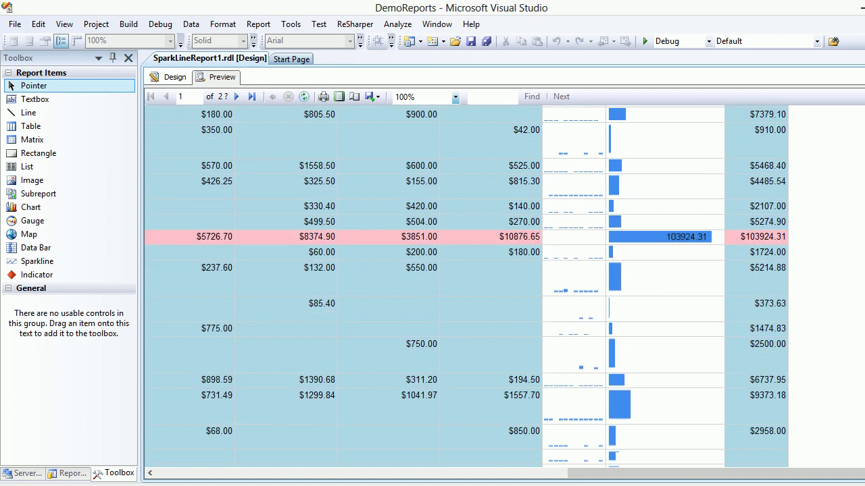
scroll(467, 287, down, 2)
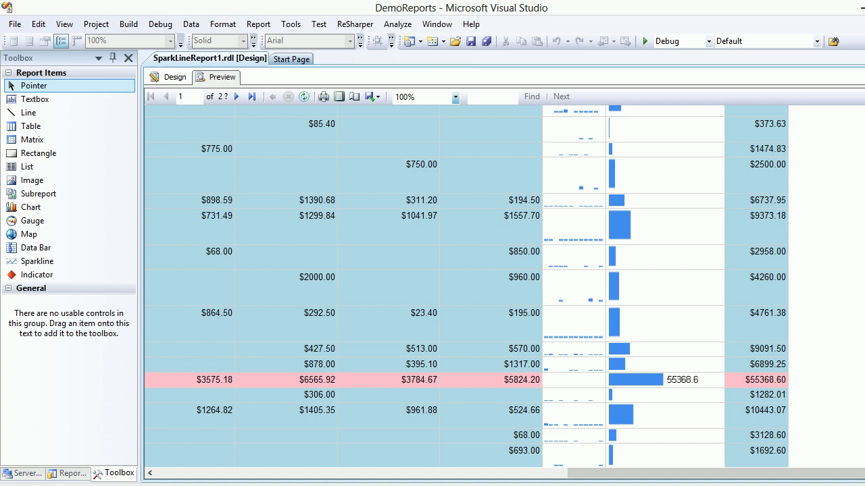
scroll(466, 286, down, 14)
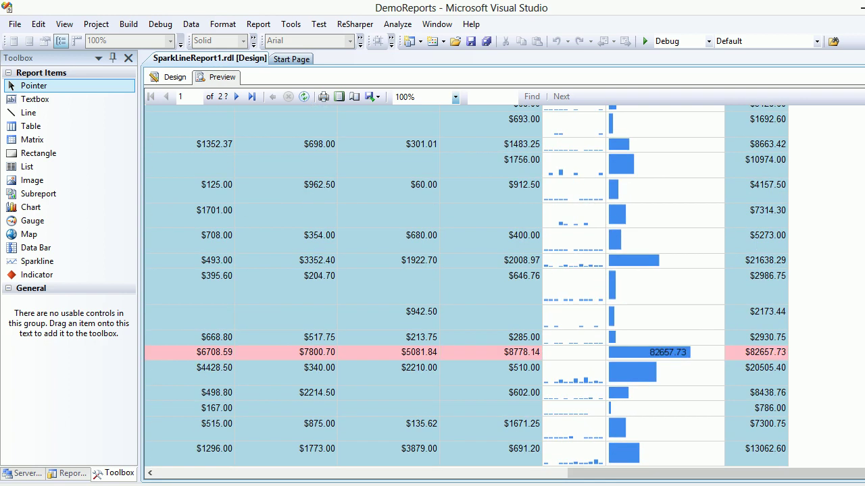
scroll(466, 287, up, 12)
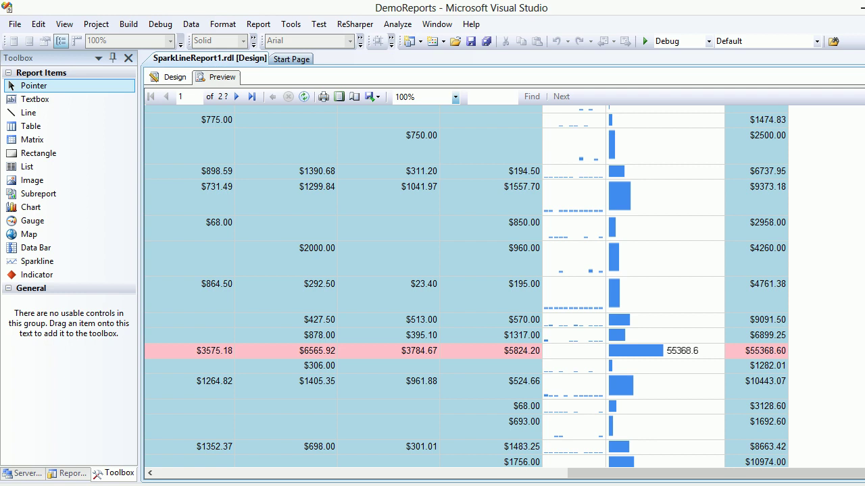
Back in the report design, open the expression editor for the solid fill color of the category Total row's data bar series.
click(169, 77)
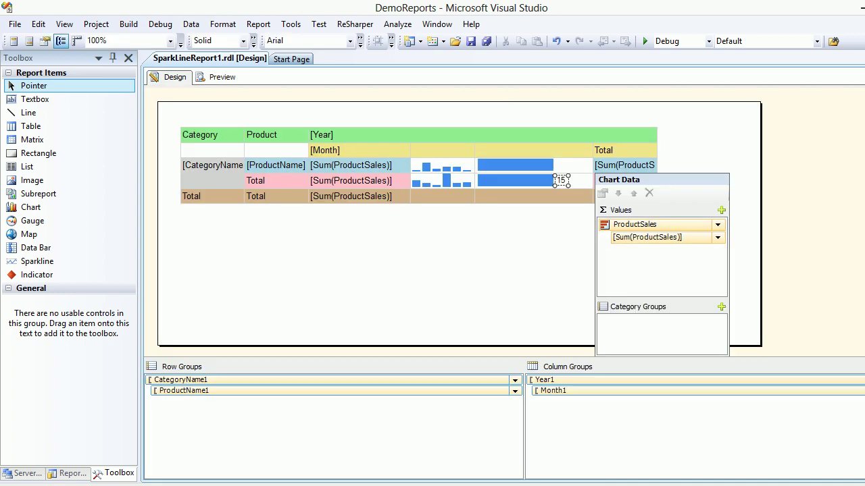
click(518, 180)
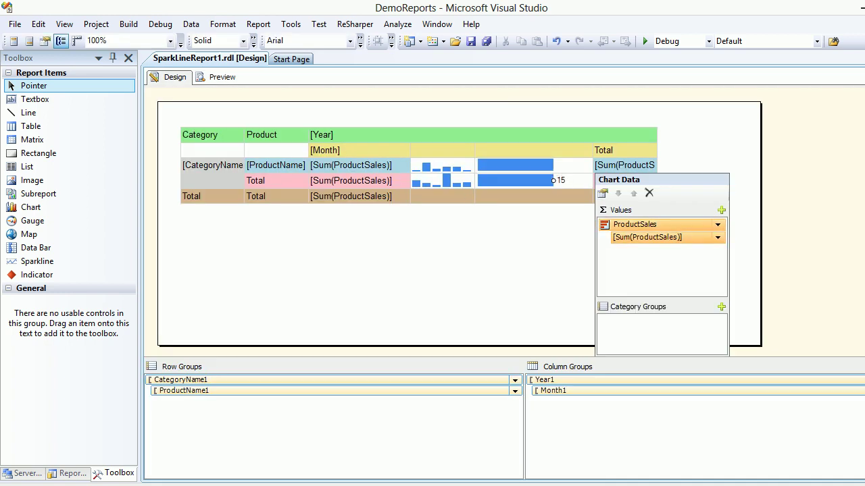
right_click(518, 180)
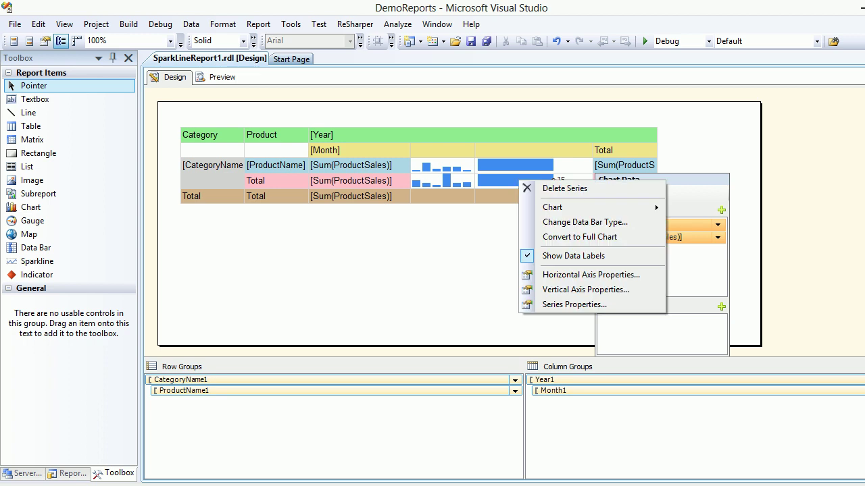
click(575, 305)
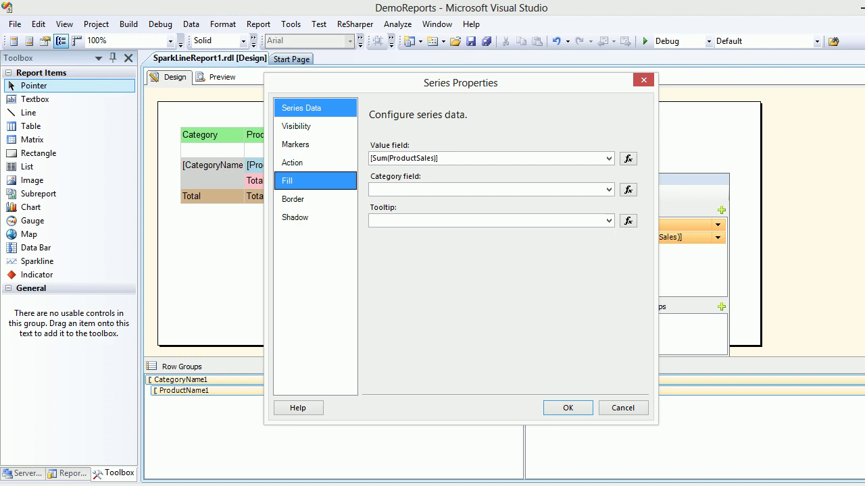
click(315, 180)
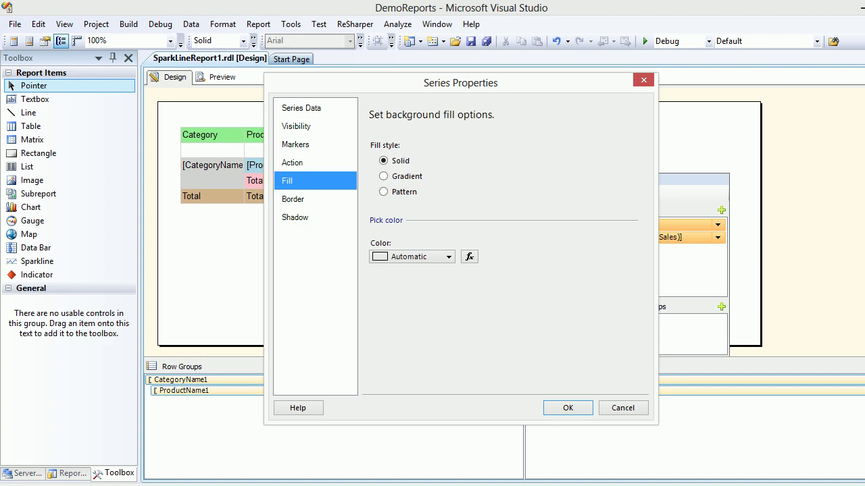
click(469, 257)
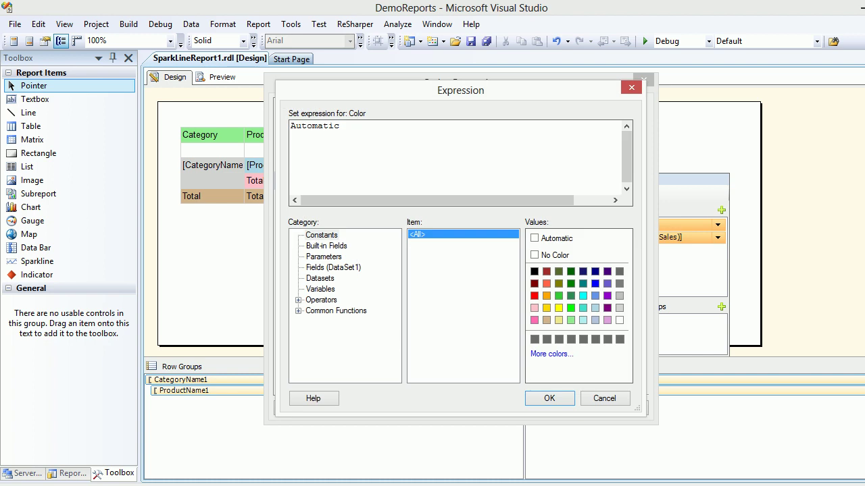
Switch to Notepad, review the Sum(Fields!ProductSales.Value) condition in the prepared IIF color expression, and return to Visual Studio.
mouse_move(416, 483)
click(416, 457)
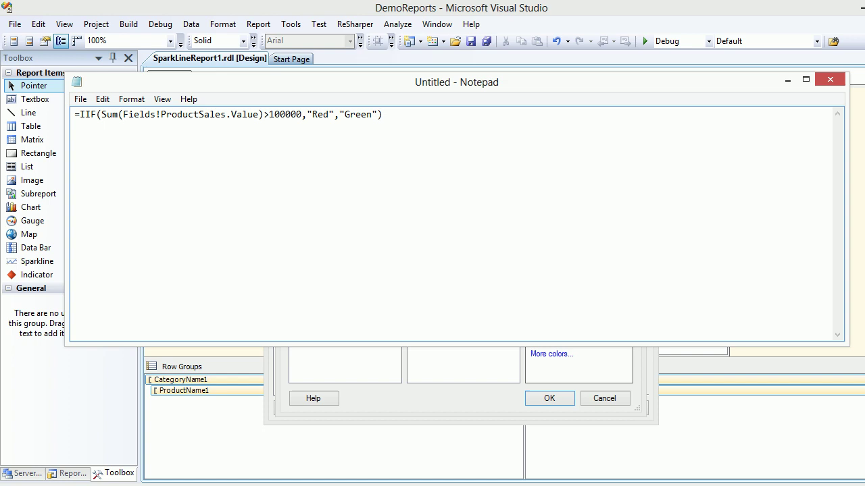
drag(101, 114, 263, 114)
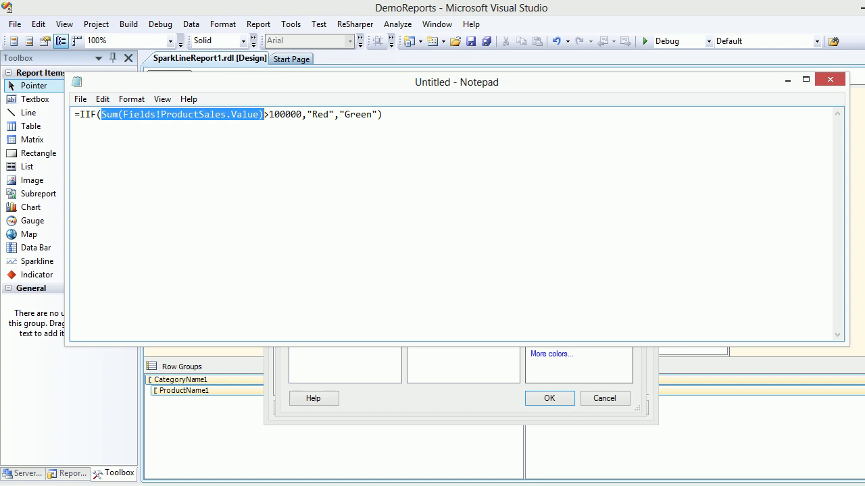
click(294, 450)
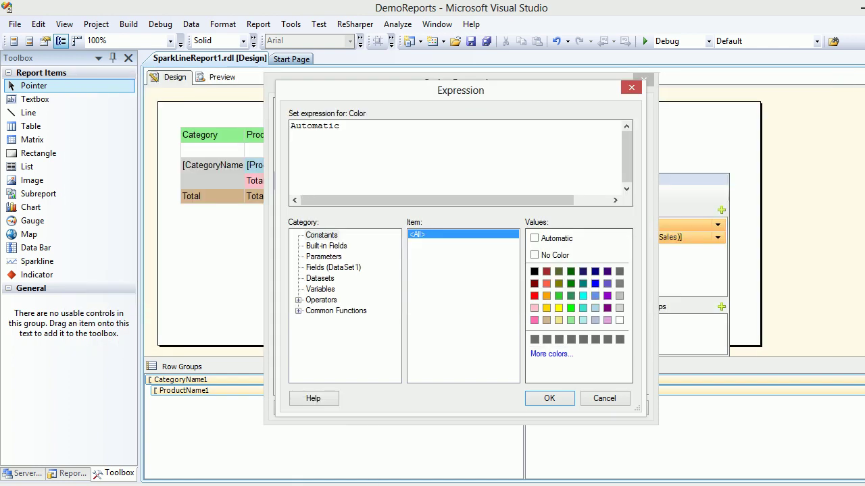
Cancel the expression and series property edits, and preview the report to examine the Beverages total row's data bar label.
click(604, 398)
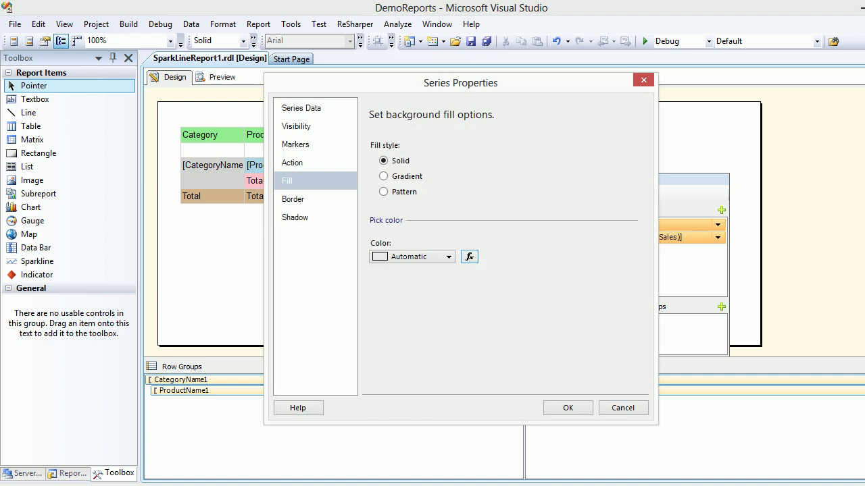
click(622, 407)
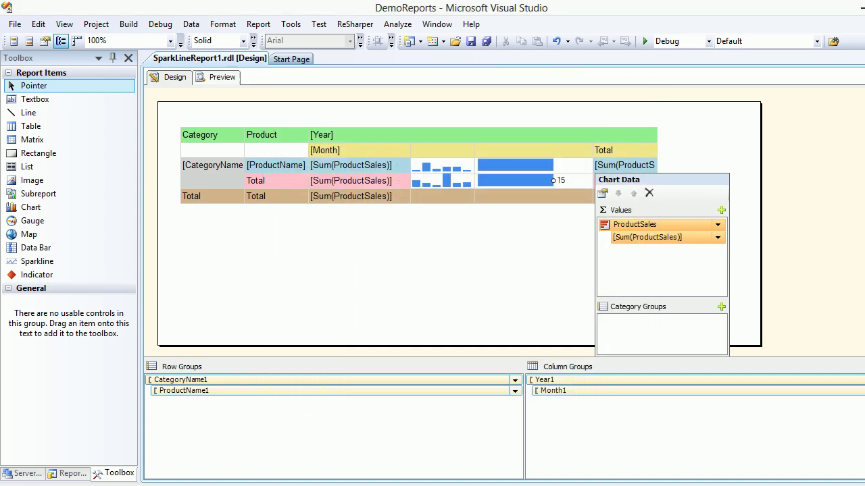
click(215, 77)
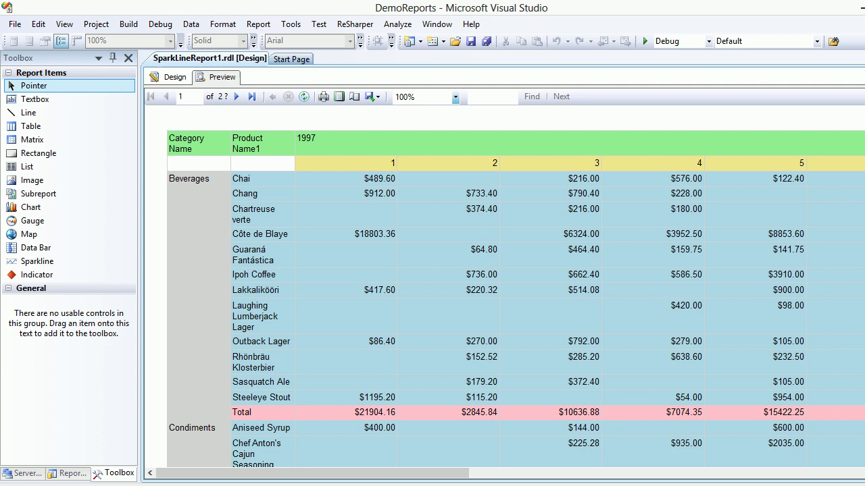
scroll(504, 298, right, 5)
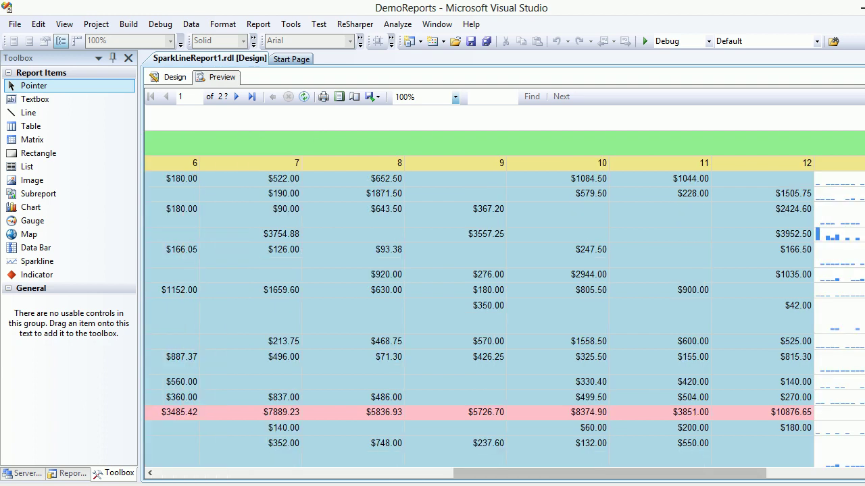
scroll(503, 304, right, 5)
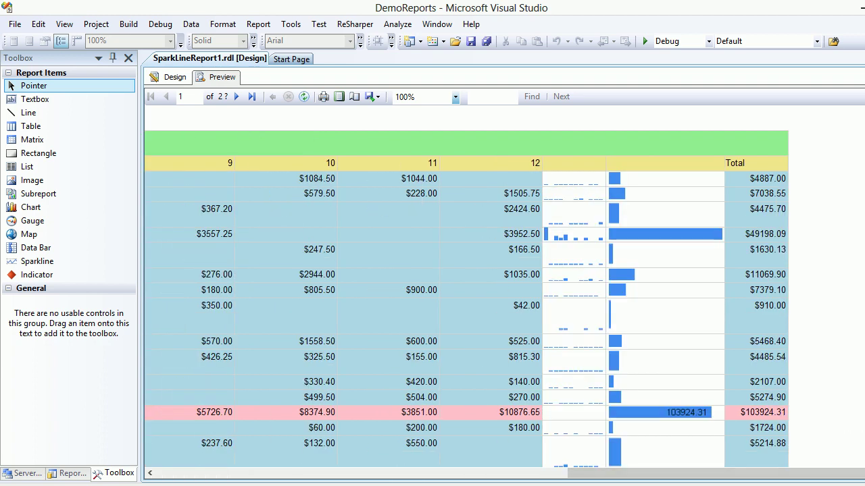
key(ctrl+2)
mouse_move(650, 397)
mouse_down()
mouse_move(708, 389)
mouse_move(754, 429)
mouse_move(673, 436)
mouse_move(645, 419)
mouse_move(659, 406)
mouse_up()
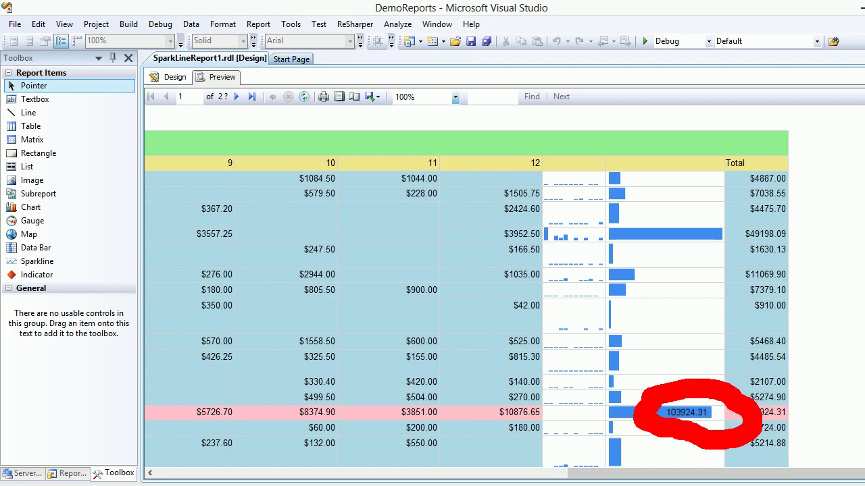
key(super)
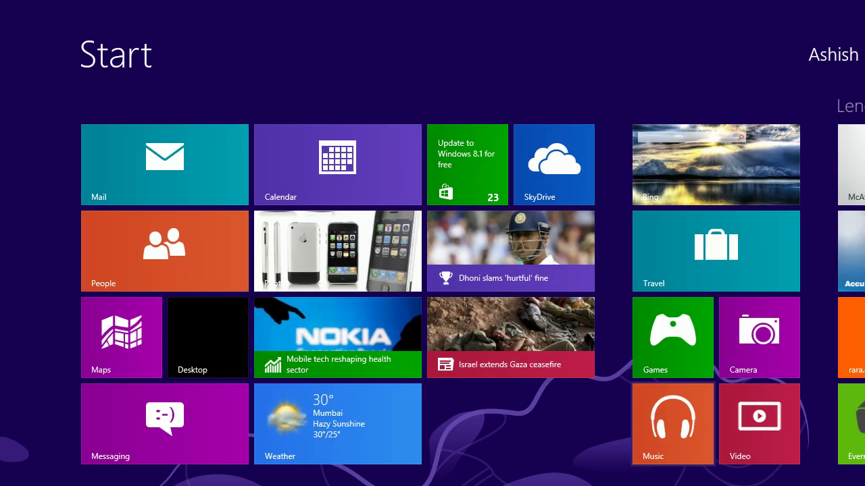
key(super)
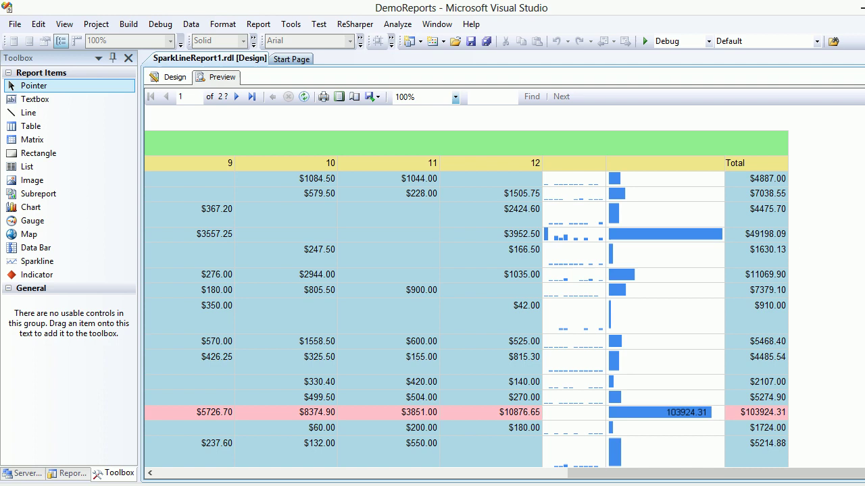
Copy the expression =IIF(Sum(Fields!ProductSales.Value)>100000,"Red","Green") from Notepad and return to Visual Studio.
key(alt+Tab)
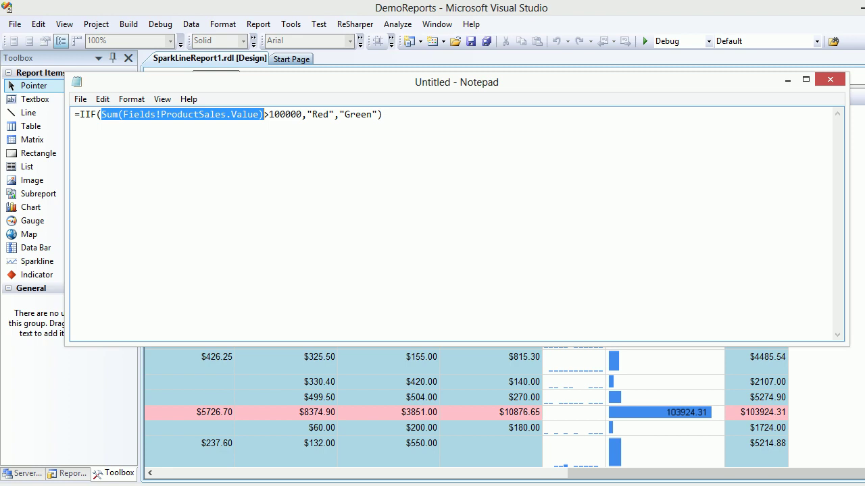
click(382, 114)
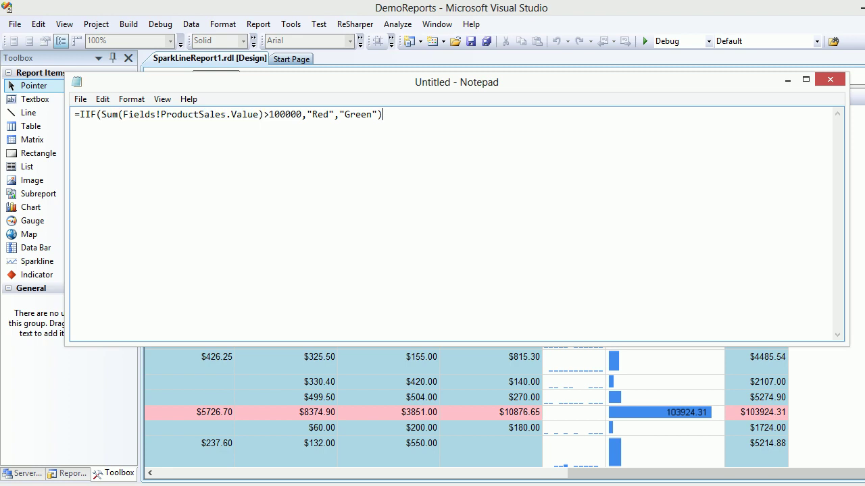
key(ctrl+a)
key(ctrl+c)
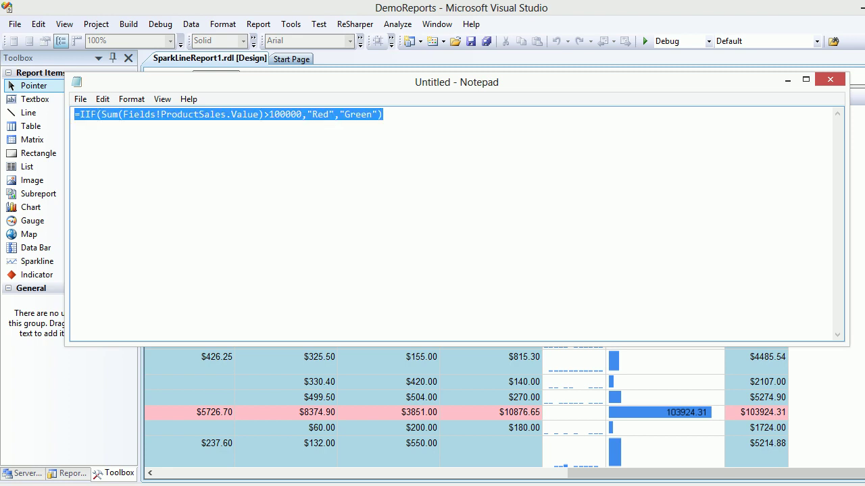
key(alt+Tab)
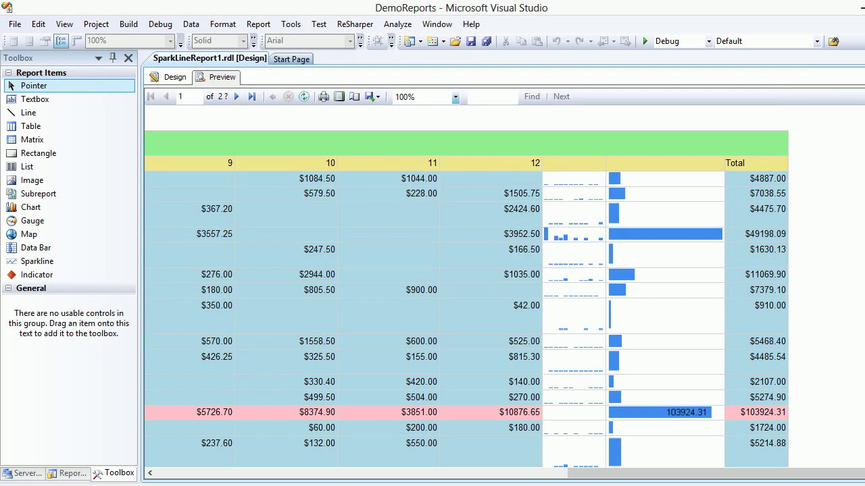
Check the data bar labels of the category total rows below Beverages in the report preview.
scroll(467, 286, down, 7)
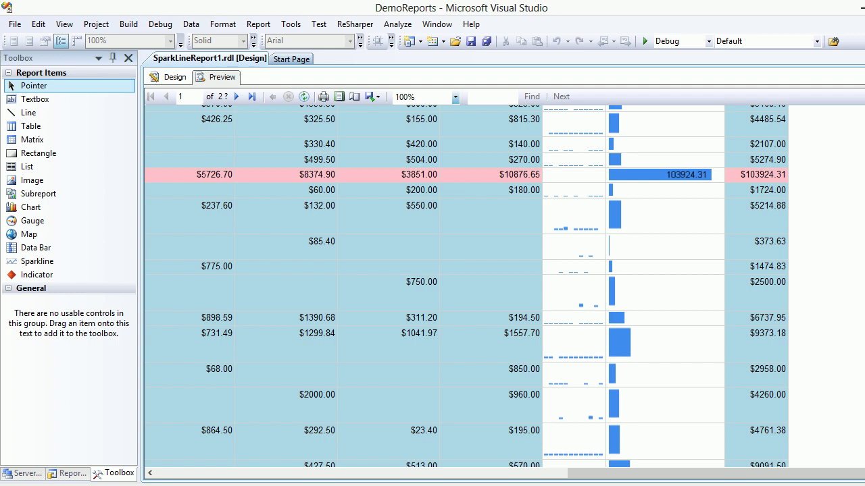
scroll(467, 286, down, 8)
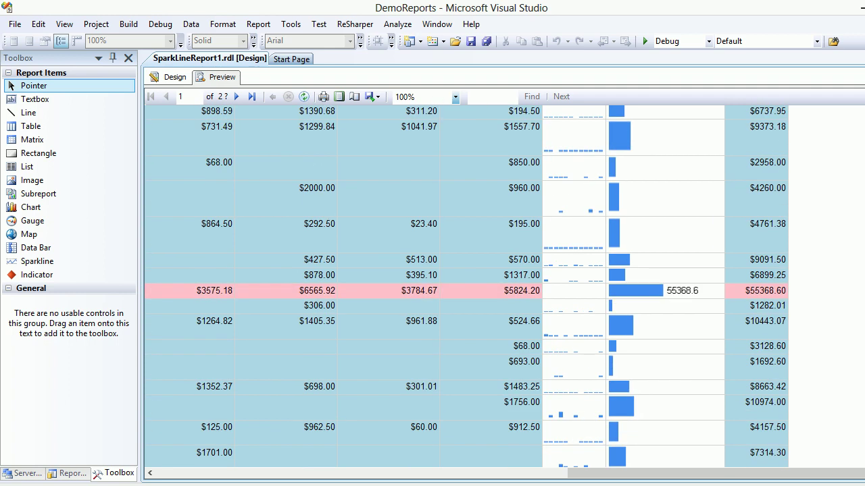
scroll(466, 287, down, 3)
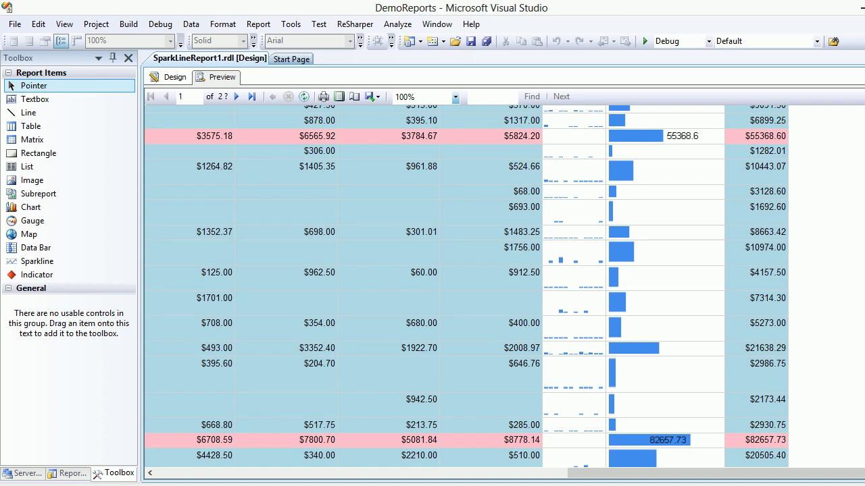
In the report design, set the category Total data bar's series fill color to the expression =IIF(Sum(Fields!ProductSales.Value)>100000,"Red","Green").
click(172, 77)
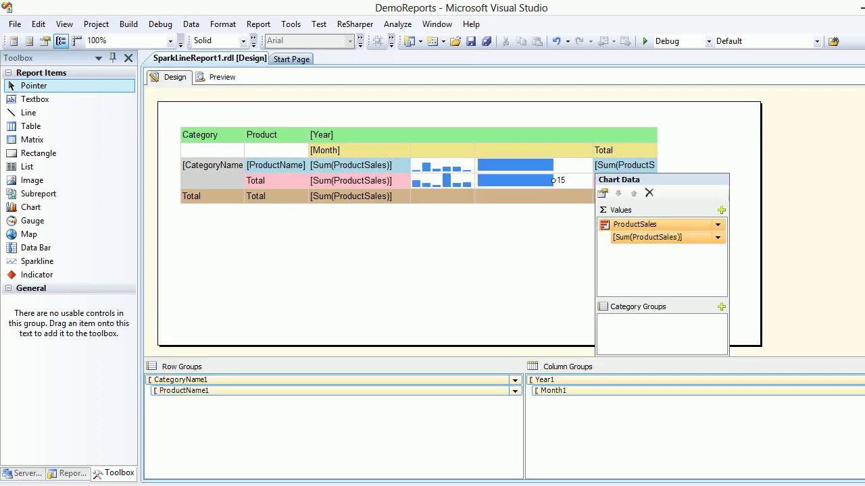
right_click(484, 177)
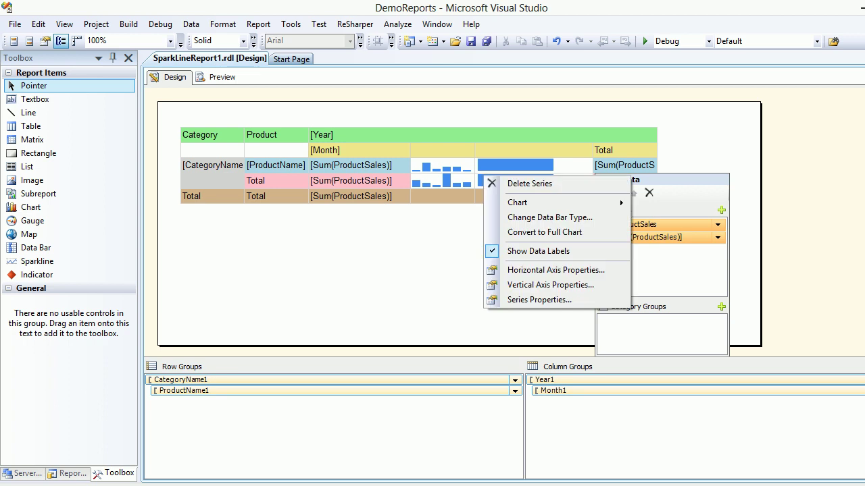
click(539, 300)
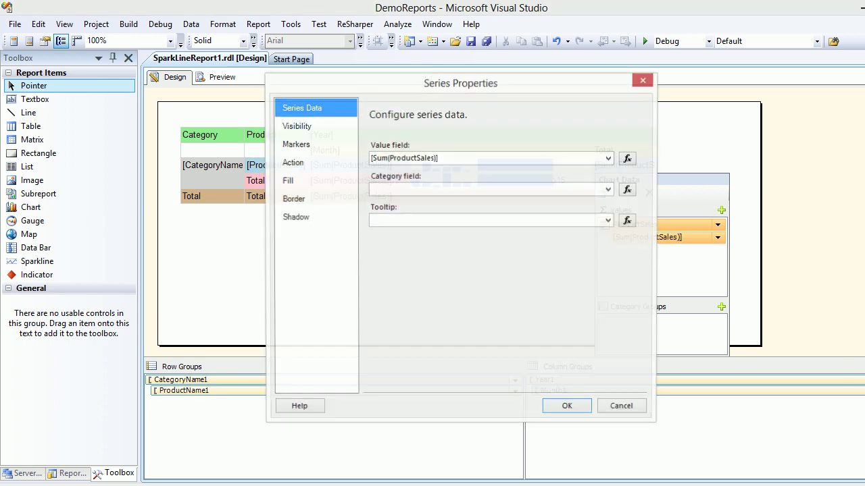
click(287, 181)
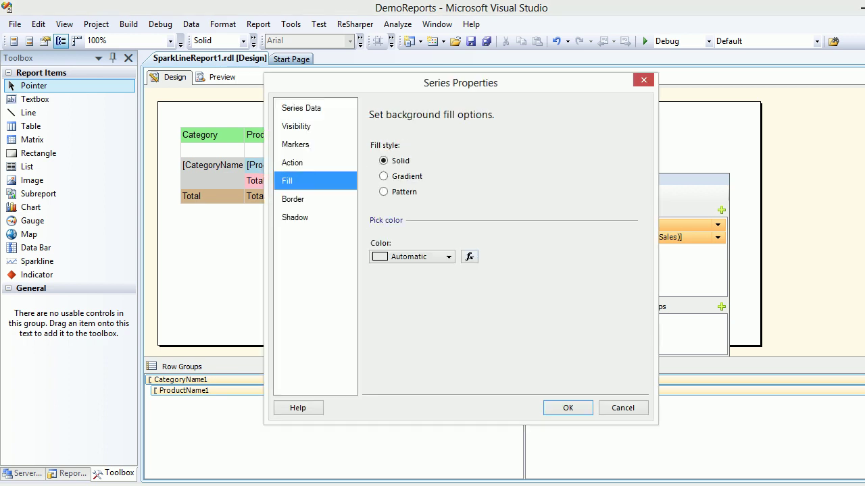
click(469, 257)
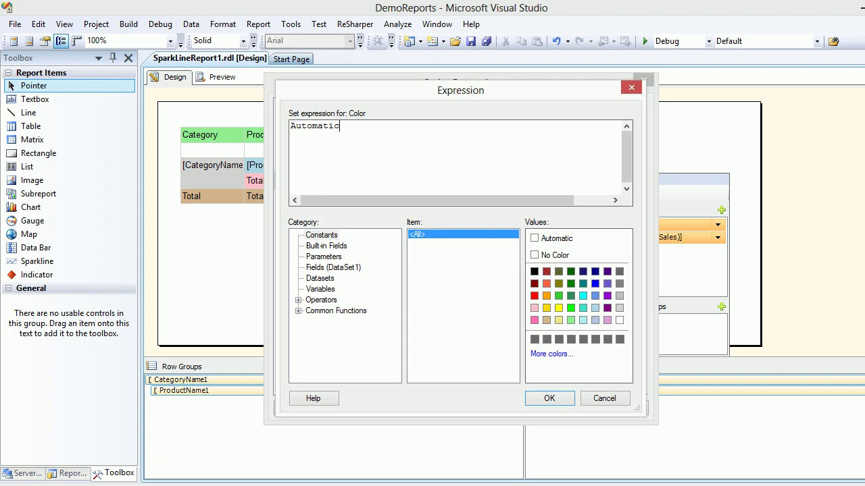
key(BackSpace)
key(BackSpace)
key(BackSpace)
key(BackSpace)
key(BackSpace)
key(BackSpace)
key(BackSpace)
key(BackSpace)
key(BackSpace)
key(ctrl+v)
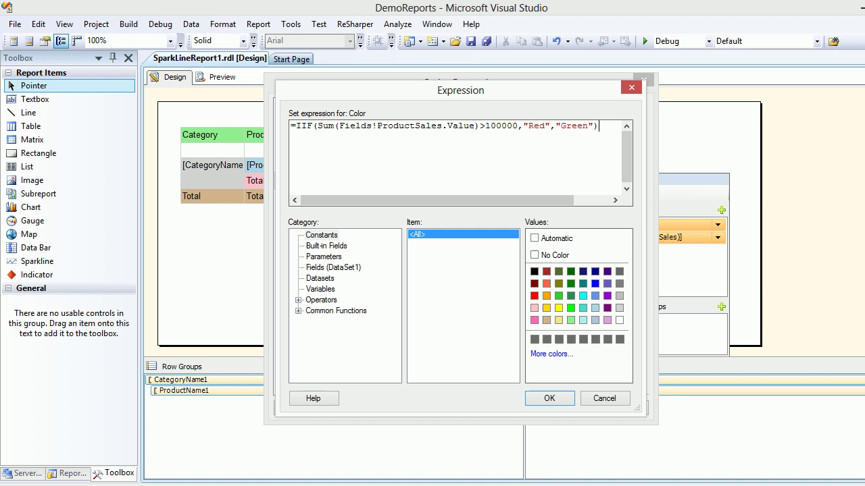
click(550, 399)
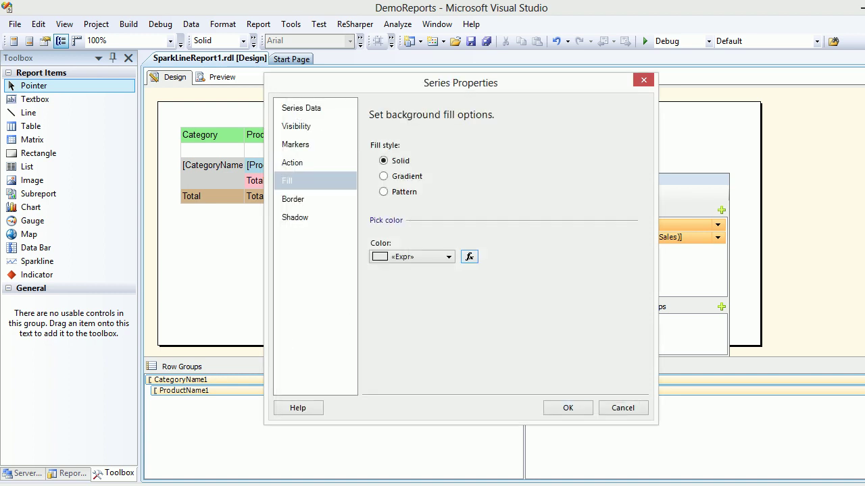
click(567, 408)
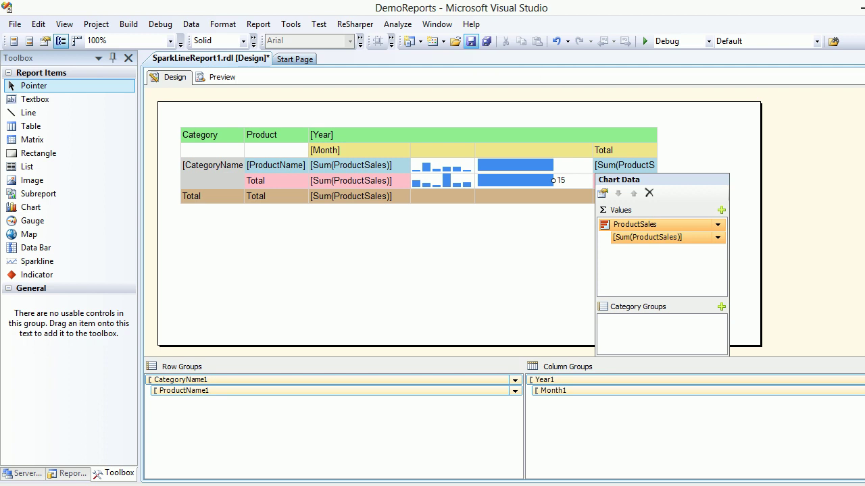
Save and preview the report to compare the data bar colors across the category total rows, and return to the design.
click(217, 77)
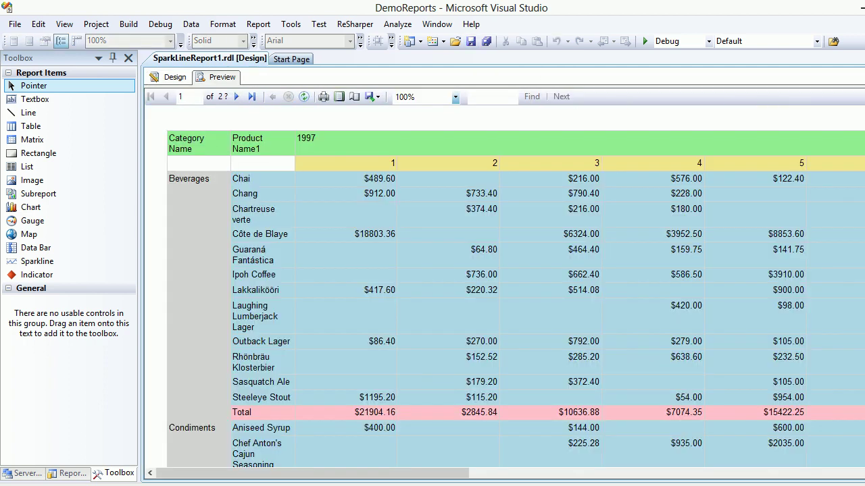
drag(313, 473, 716, 473)
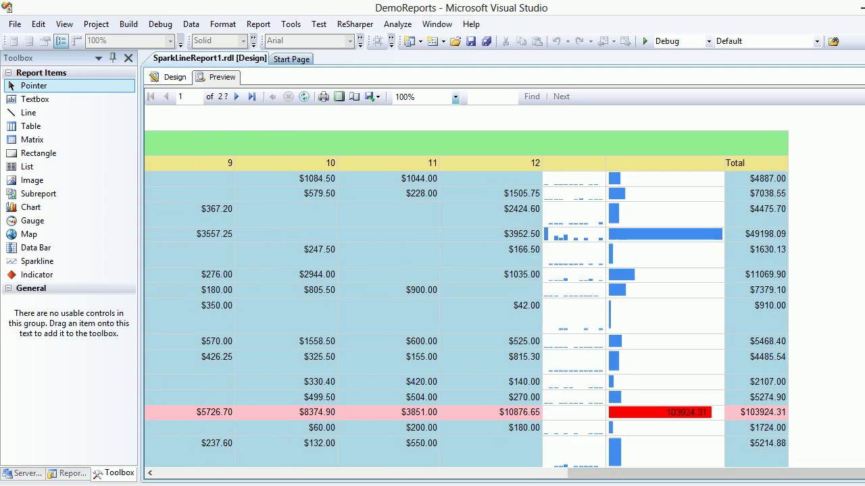
scroll(466, 286, down, 4)
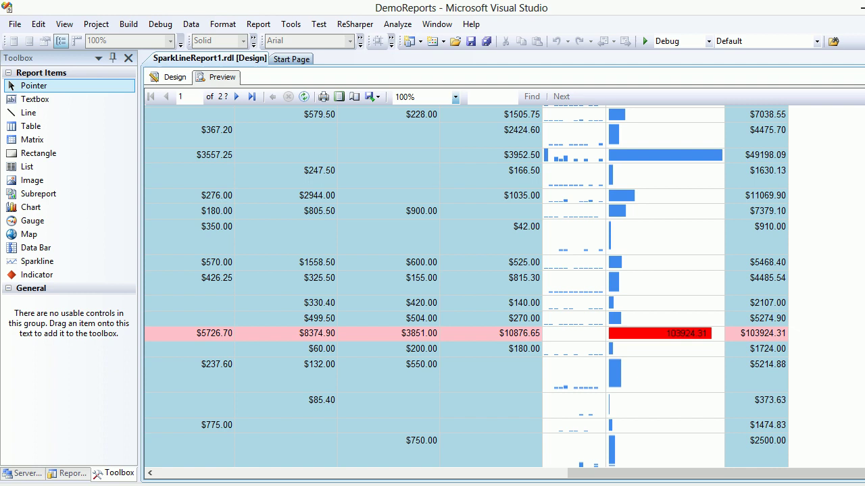
scroll(467, 286, down, 3)
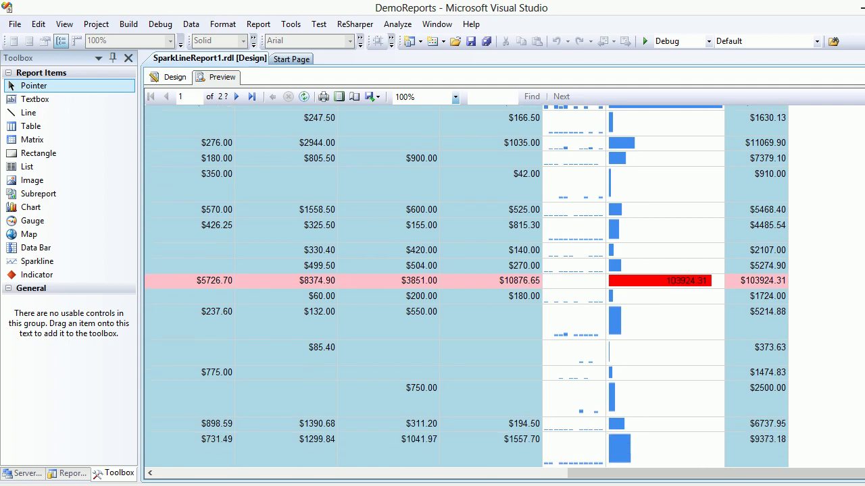
scroll(467, 287, down, 4)
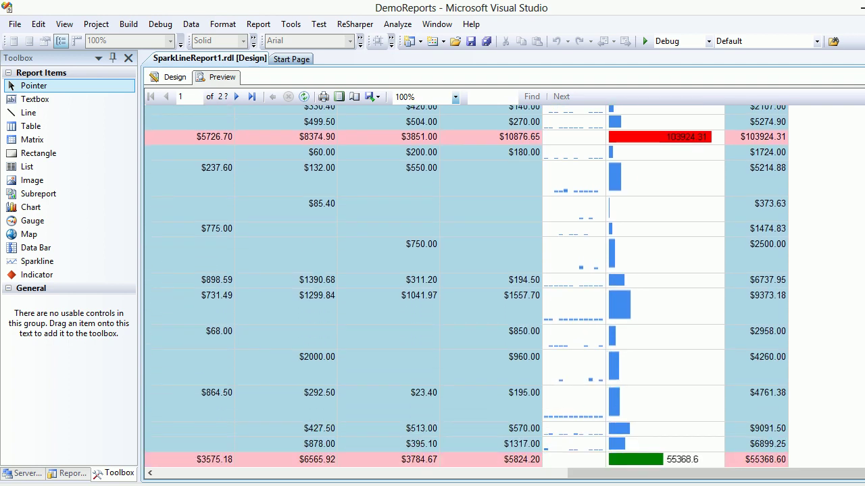
scroll(466, 287, down, 14)
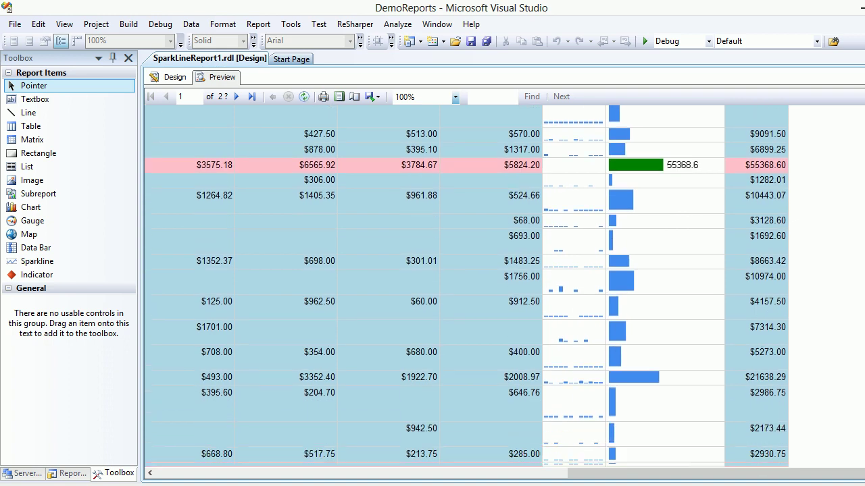
scroll(466, 286, down, 1)
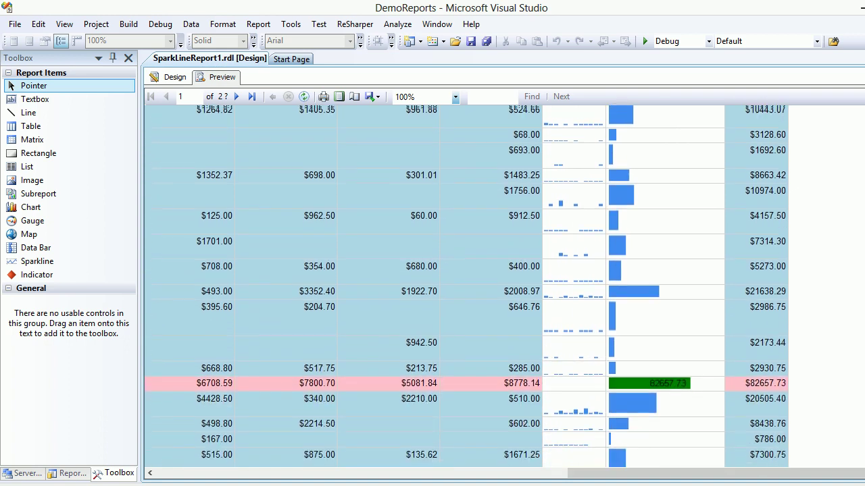
scroll(466, 286, up, 5)
scroll(466, 287, up, 1)
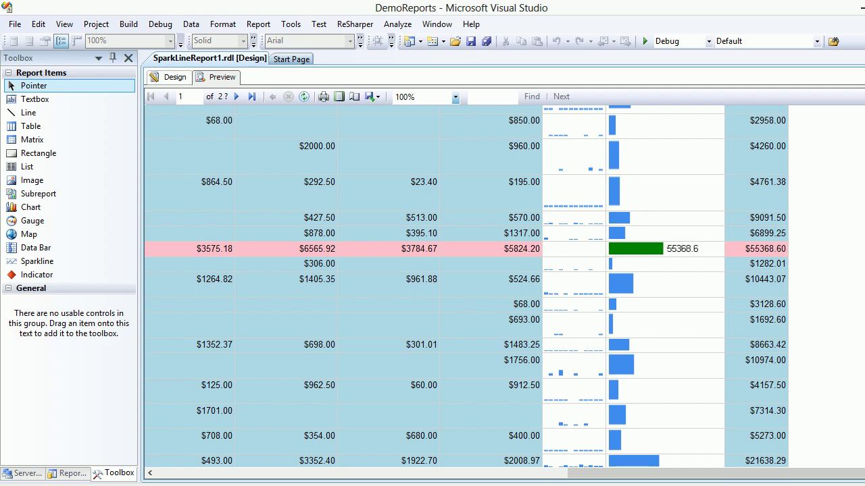
click(169, 76)
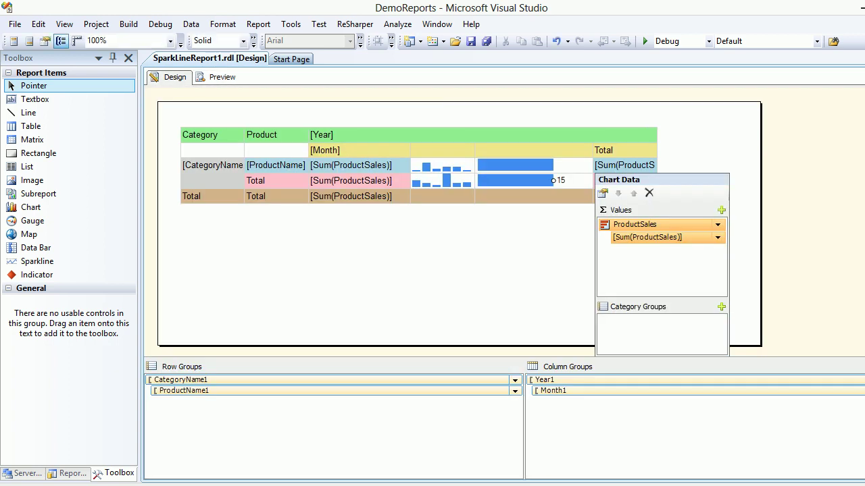
In the category Total data bar's series fill color expression, change the comparison threshold to 70000 and accept the series properties.
right_click(504, 180)
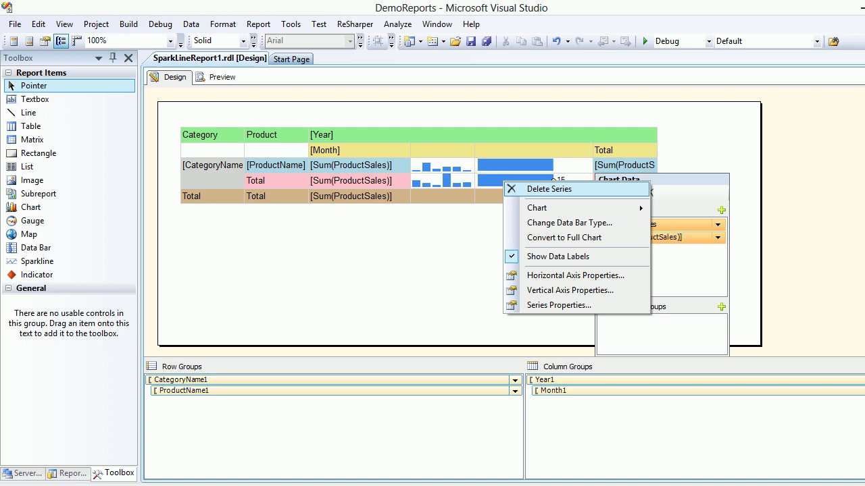
click(559, 305)
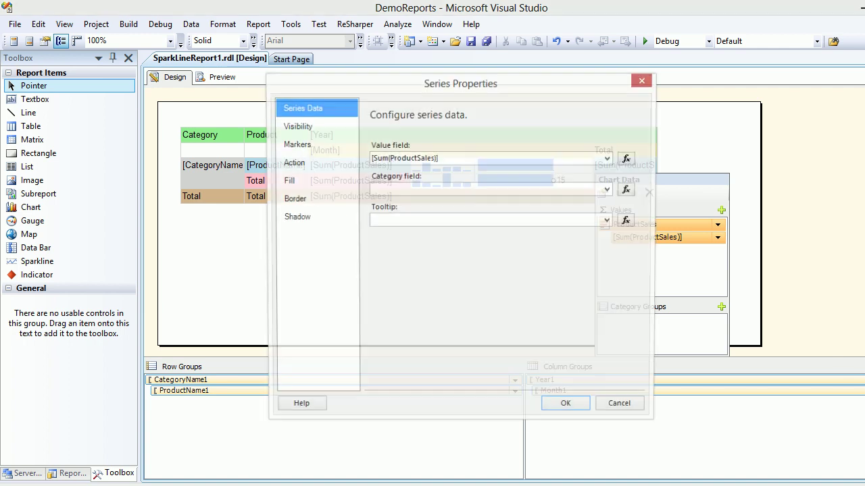
click(287, 181)
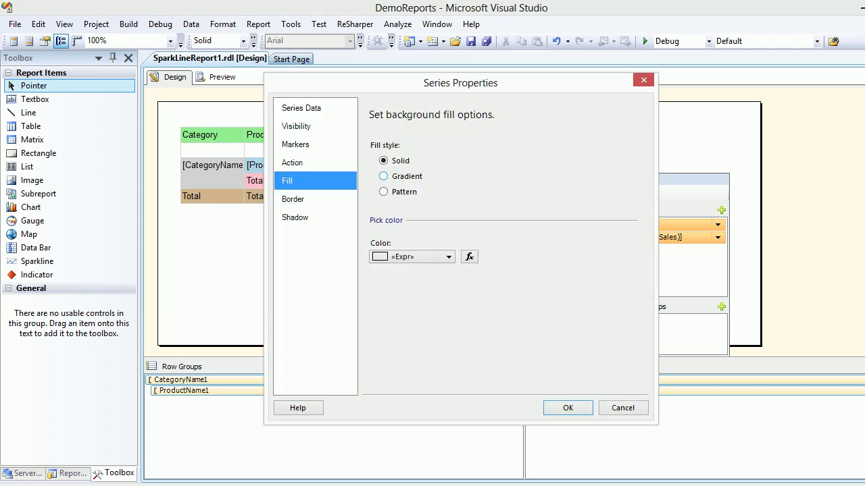
click(469, 257)
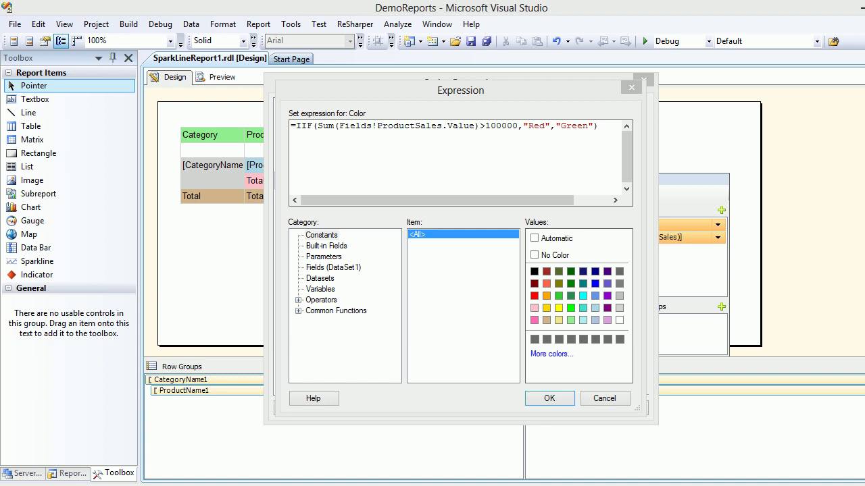
click(496, 126)
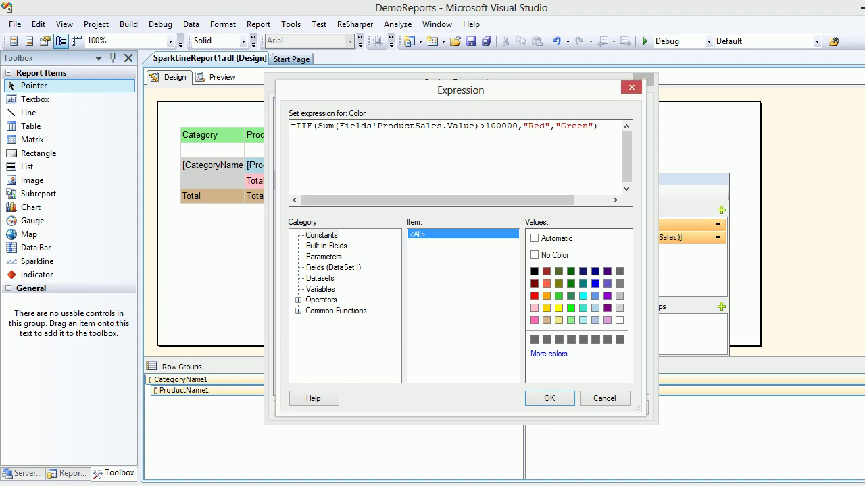
key(BackSpace)
key(BackSpace)
text(7)
click(549, 398)
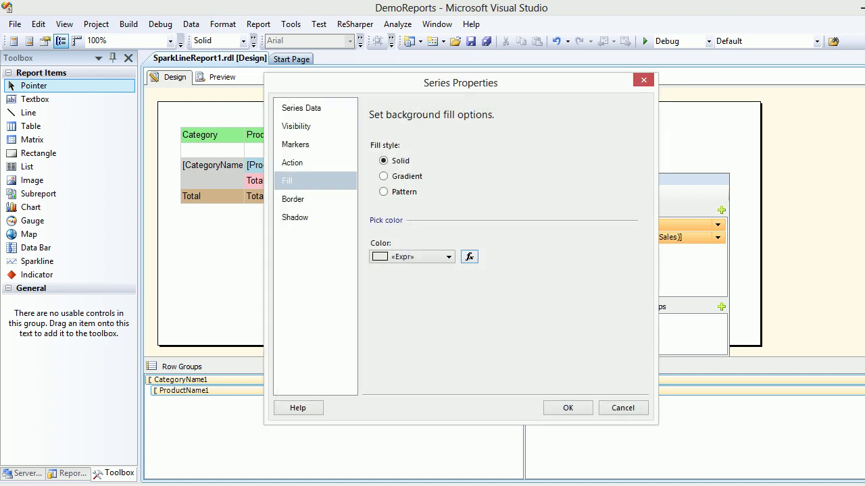
click(567, 407)
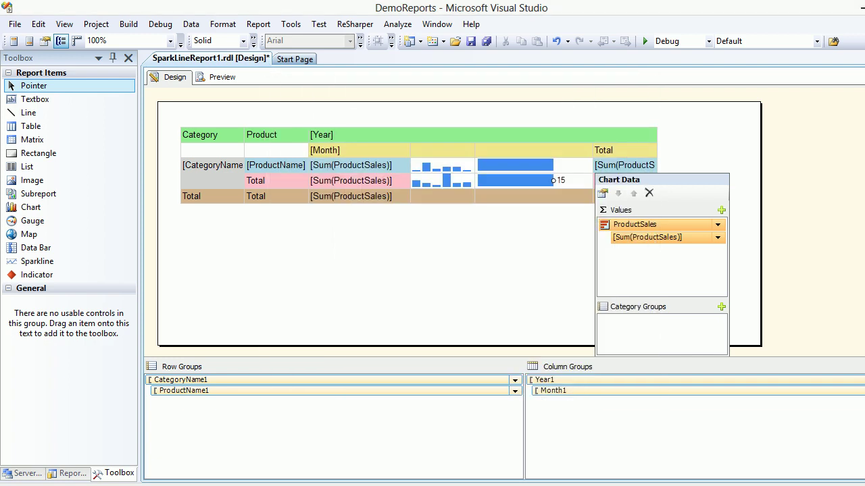
Preview the report to compare the data bar colors across the category total rows, and return to the design.
click(218, 77)
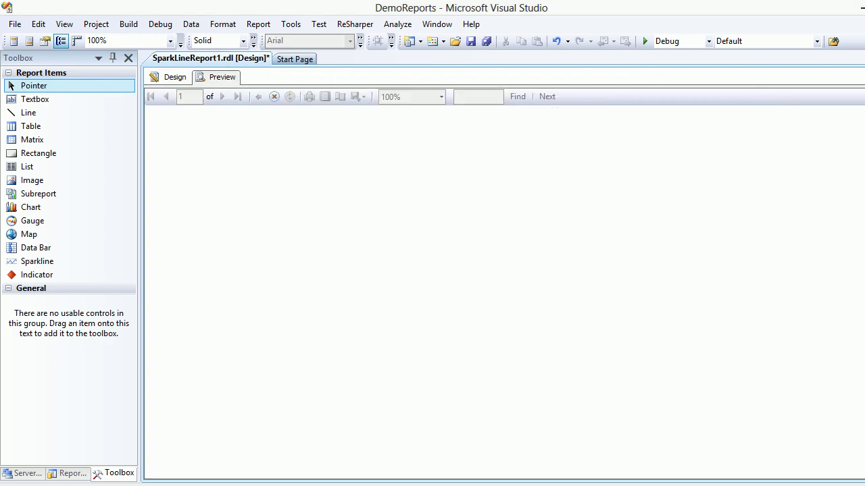
scroll(504, 291, right, 10)
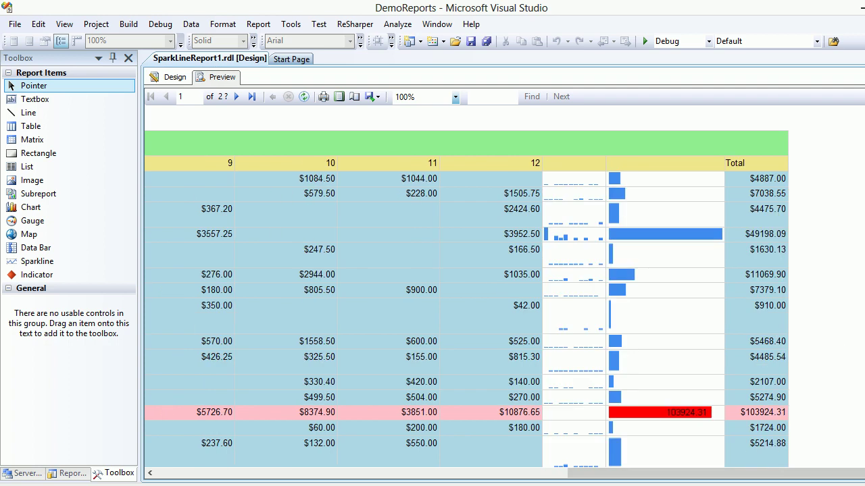
scroll(466, 286, down, 5)
scroll(466, 286, down, 6)
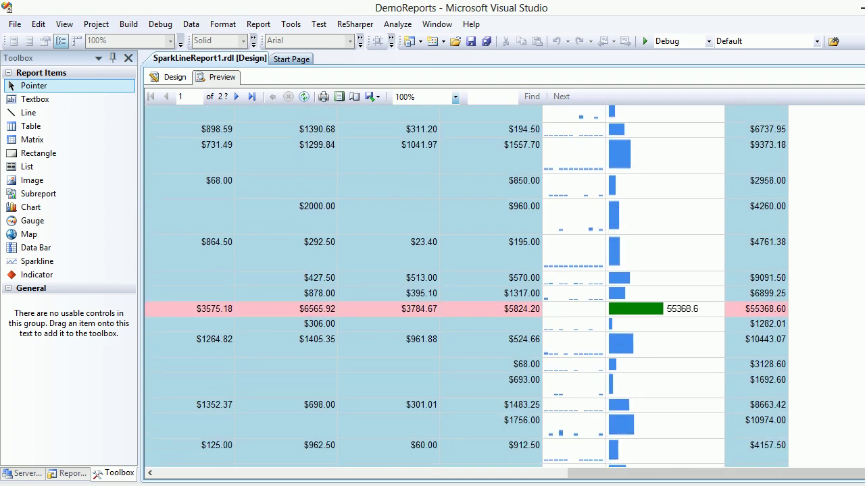
scroll(467, 287, down, 2)
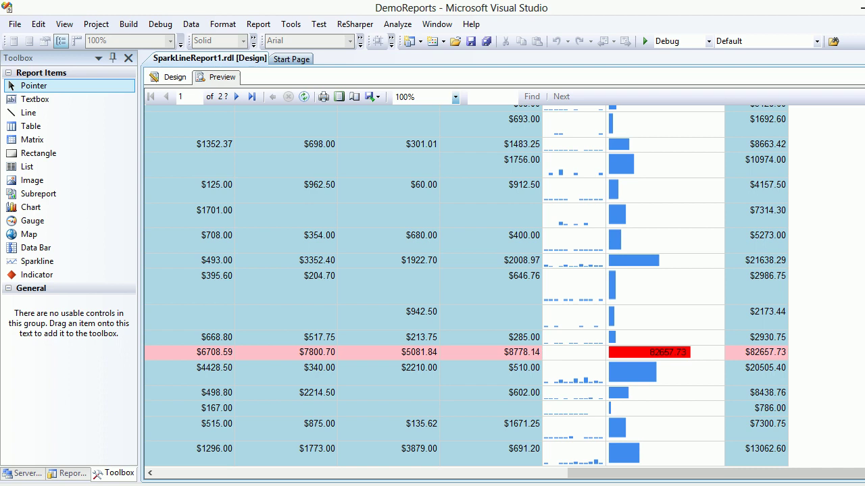
scroll(466, 287, down, 10)
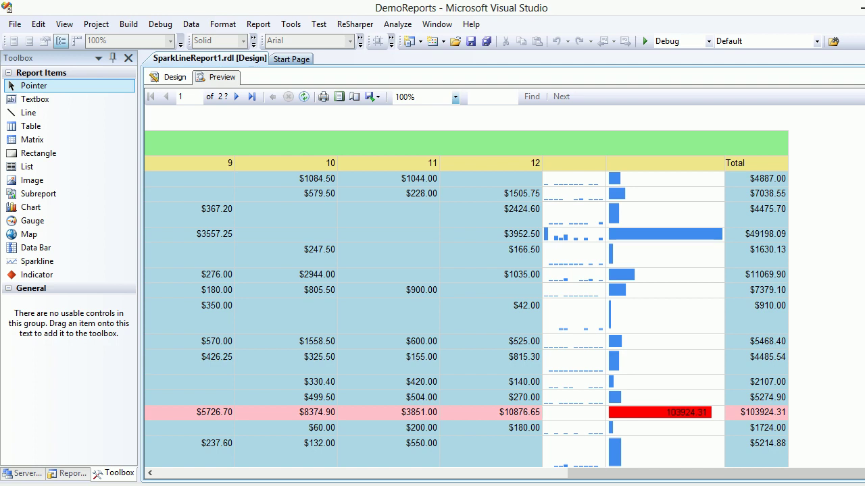
click(169, 77)
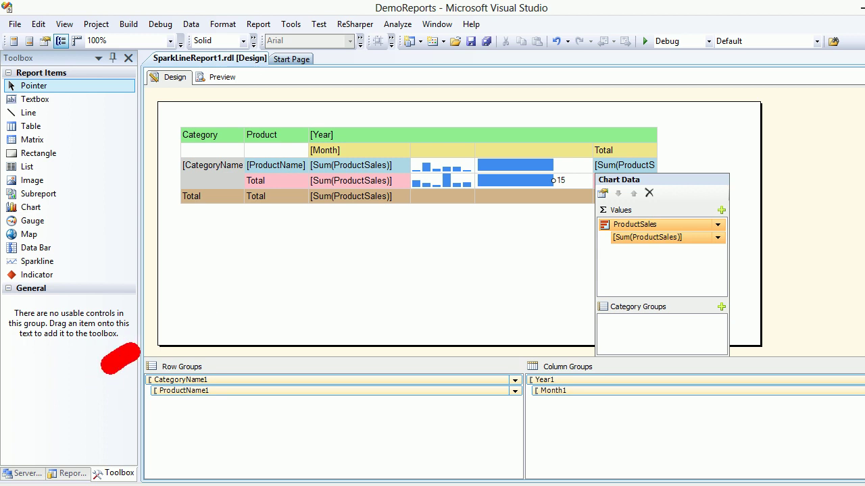
mouse_move(132, 353)
mouse_down()
mouse_move(293, 423)
mouse_move(84, 405)
mouse_move(98, 368)
mouse_up()
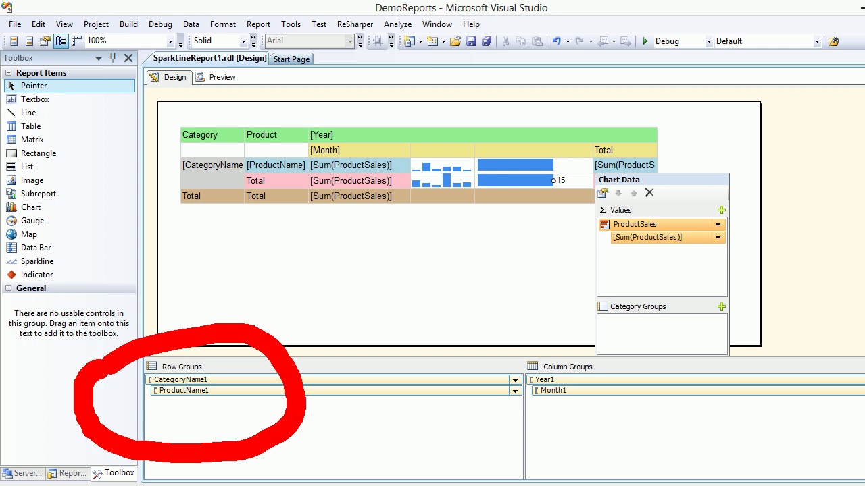
key(Escape)
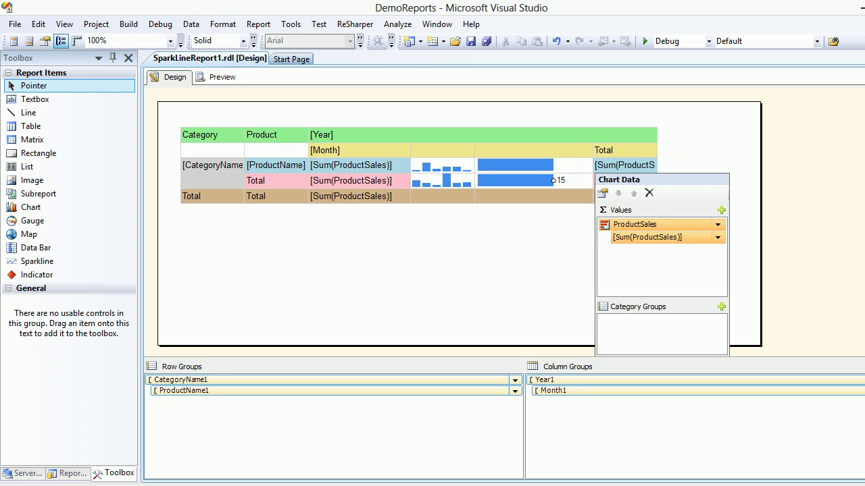
click(553, 181)
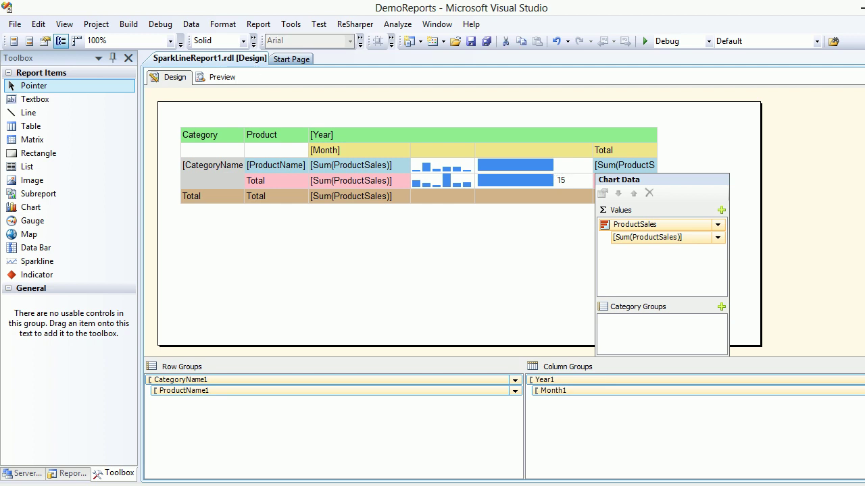
click(560, 181)
key(Escape)
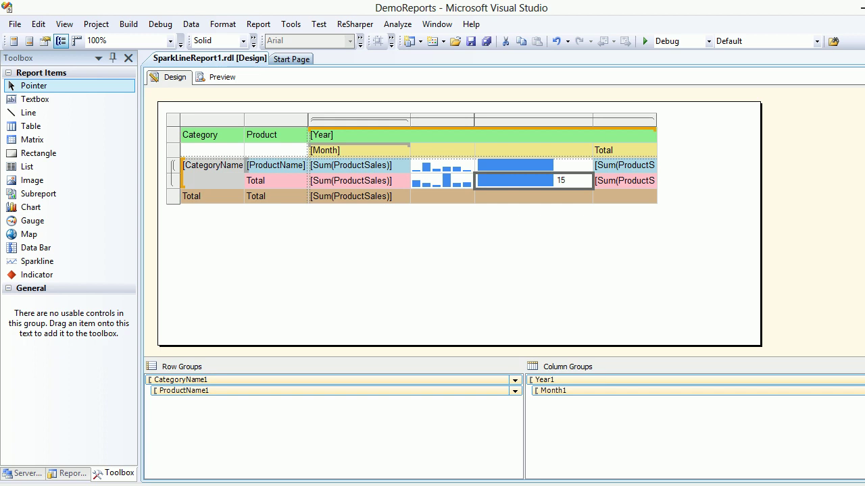
Review the threshold in the category Total data bar's series fill color expression, and save all files after accepting the properties.
click(546, 180)
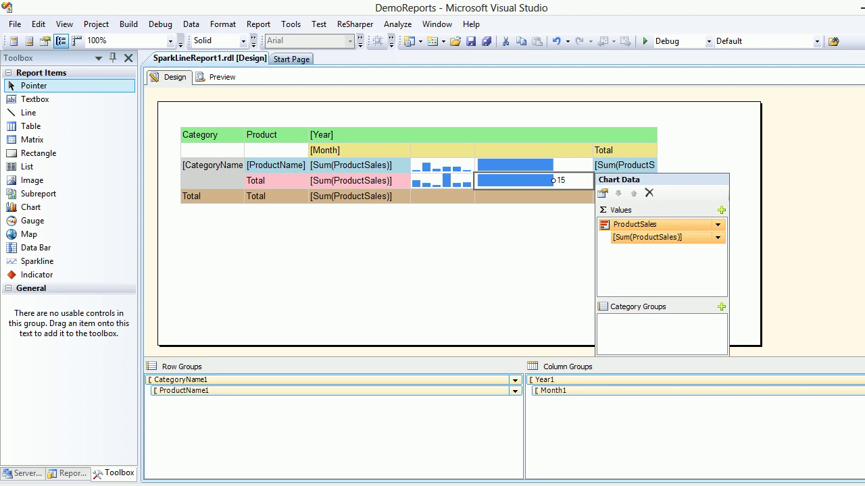
right_click(546, 181)
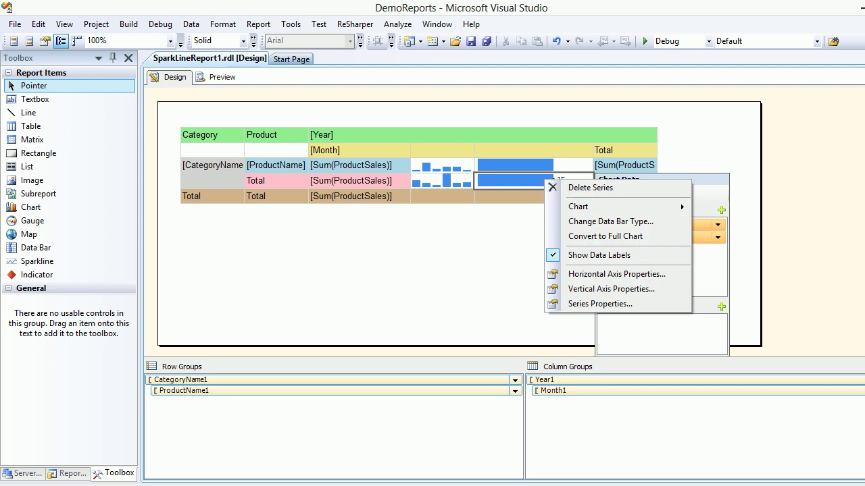
click(600, 304)
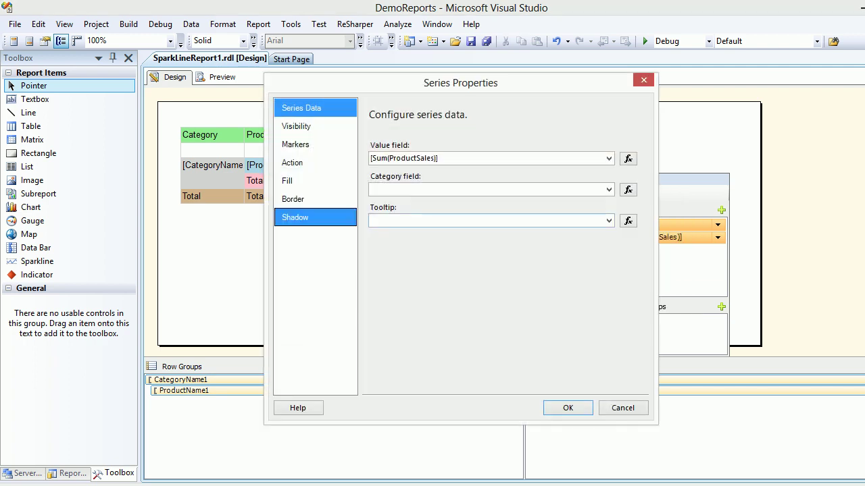
click(315, 180)
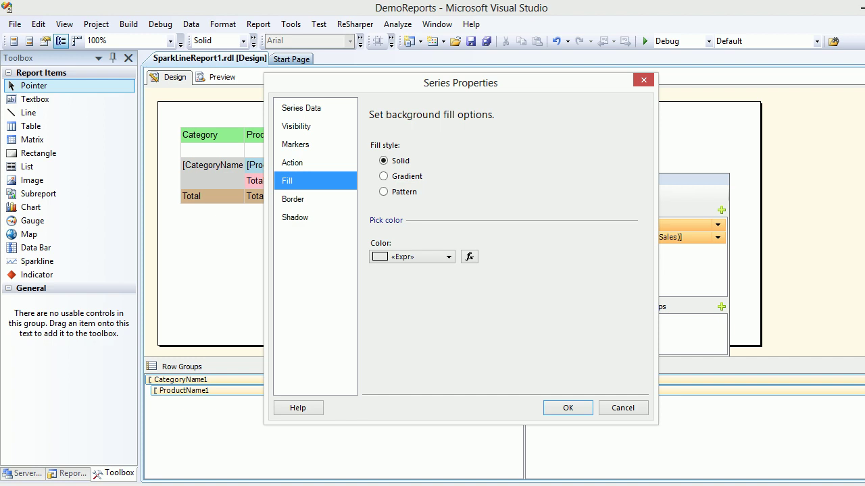
click(468, 256)
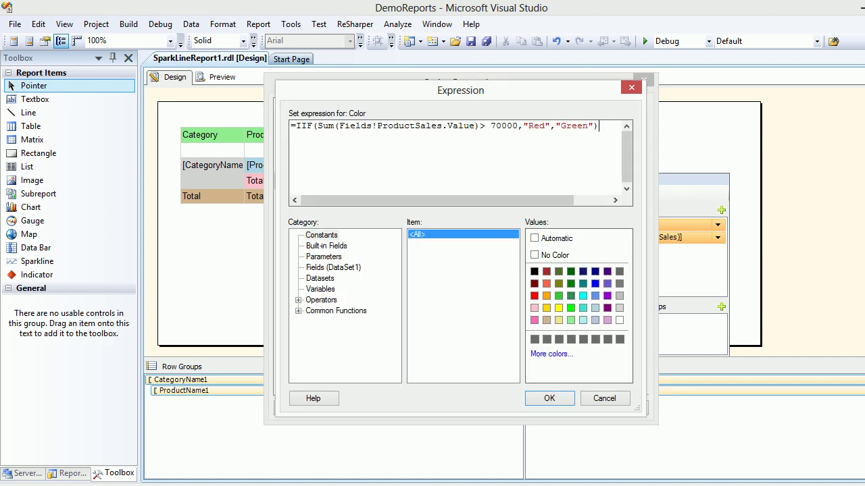
double_click(503, 126)
key(Return)
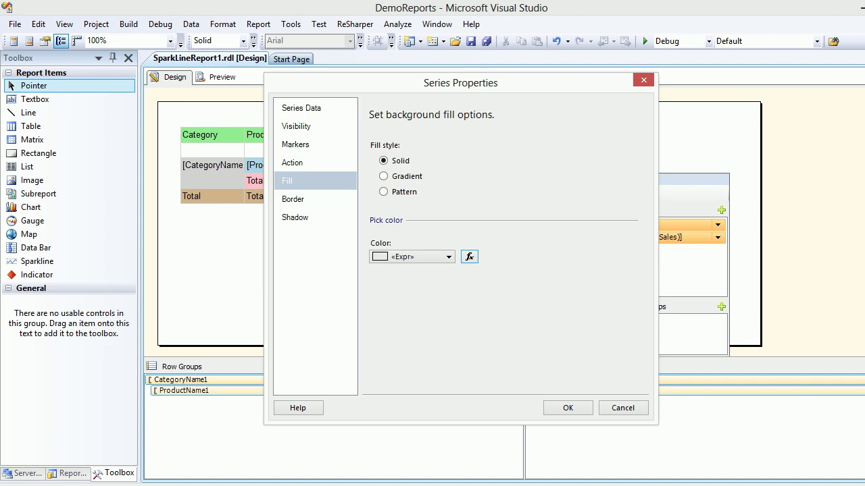
key(Return)
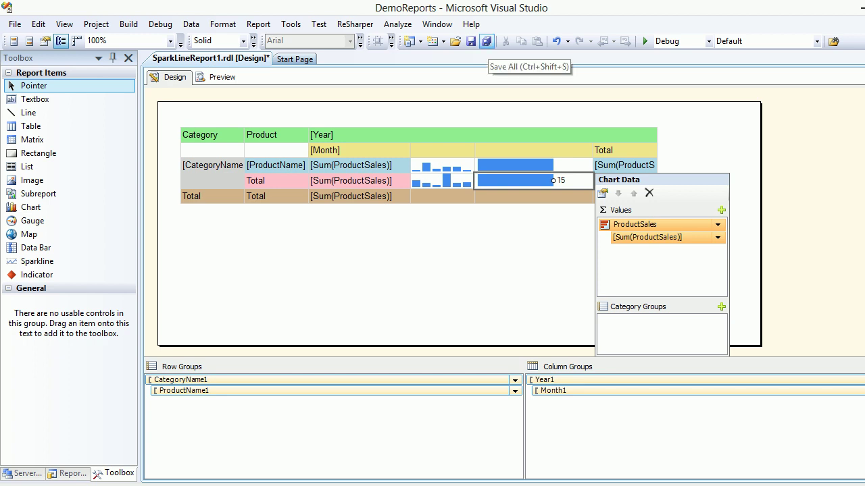
click(487, 41)
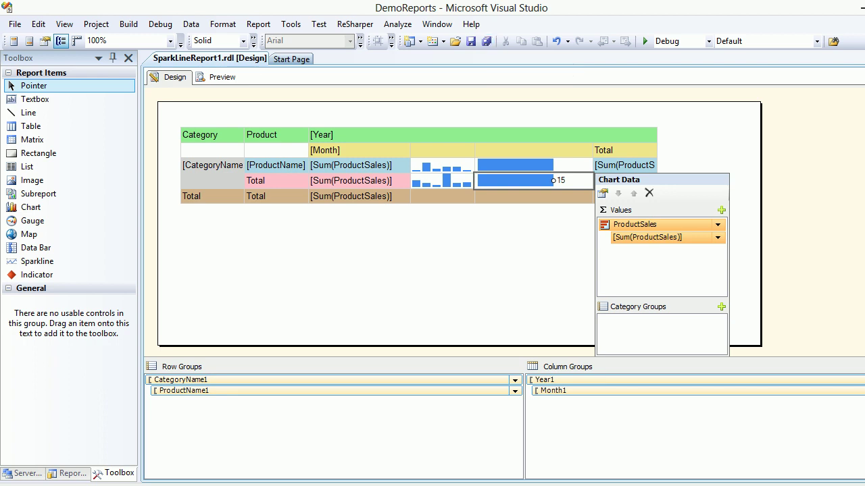
Switch to the browser window showing the YouTube video "Teacher and Student".
mouse_move(225, 484)
click(225, 443)
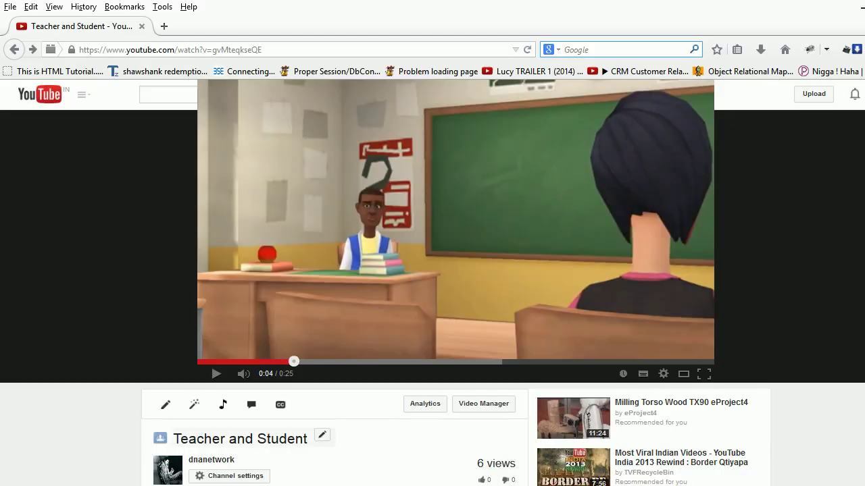